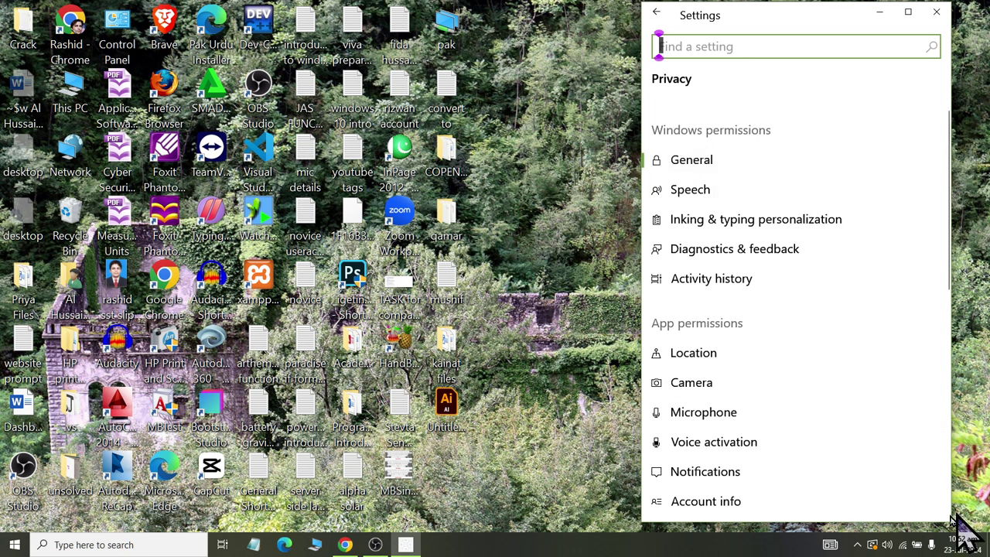
# Check the level settings of the default Realtek microphone among the Sound recording devices and close both dialogs
pyautogui.rightClick(886, 545)
pyautogui.click(858, 509)
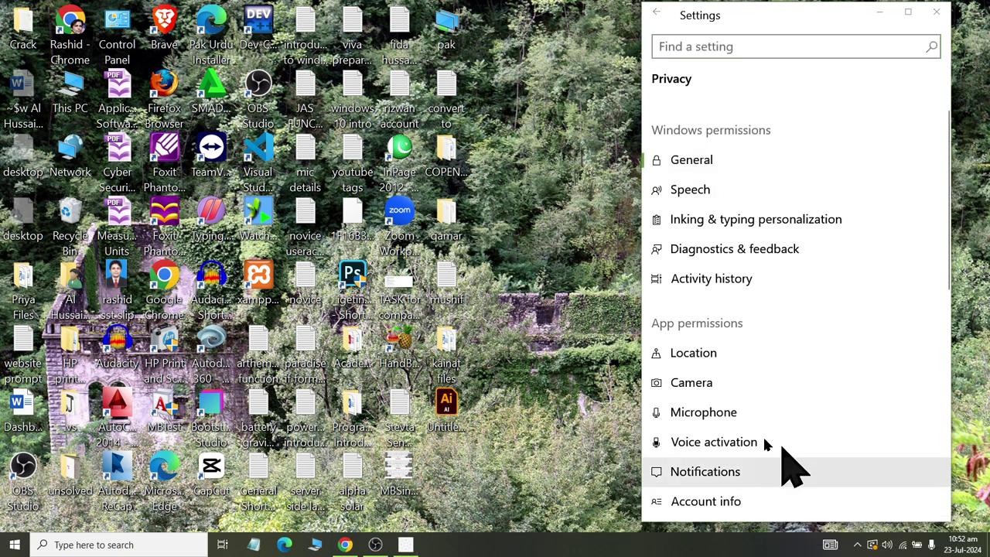
pyautogui.click(125, 111)
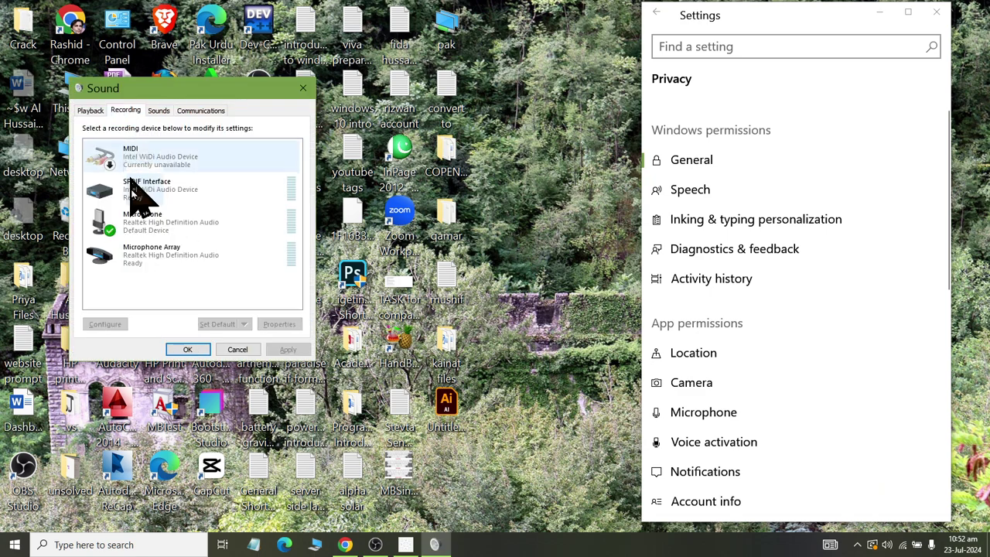
pyautogui.doubleClick(146, 222)
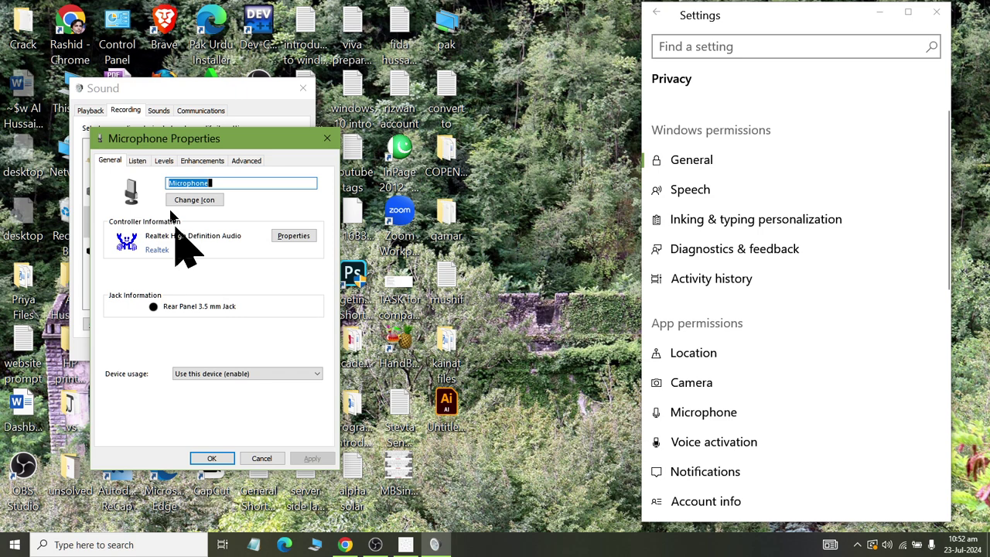
pyautogui.click(164, 161)
pyautogui.click(209, 459)
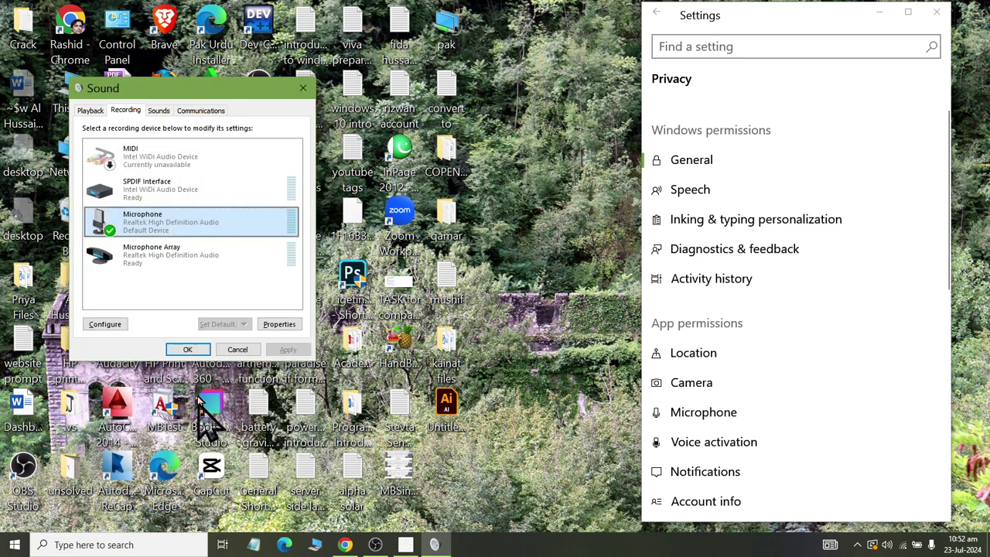
pyautogui.click(197, 347)
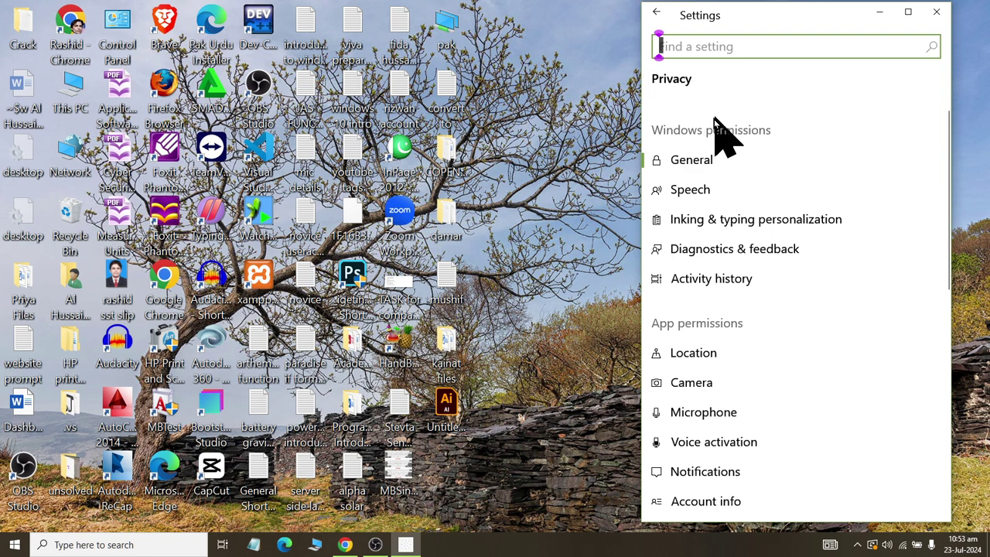
# Turn on all four options on the General privacy page: advertising ID, language list content, app launch tracking and suggested content
pyautogui.click(688, 160)
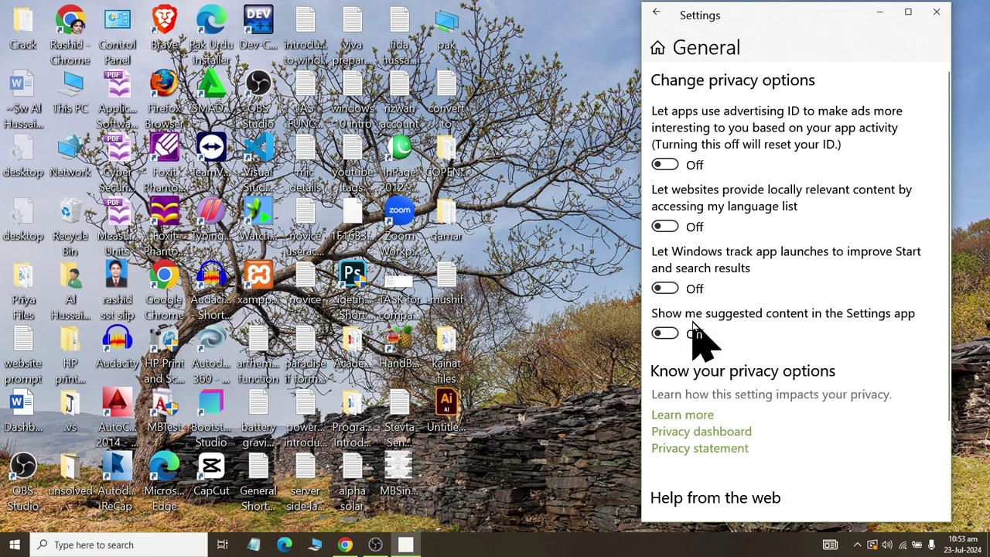
pyautogui.click(671, 337)
pyautogui.click(673, 339)
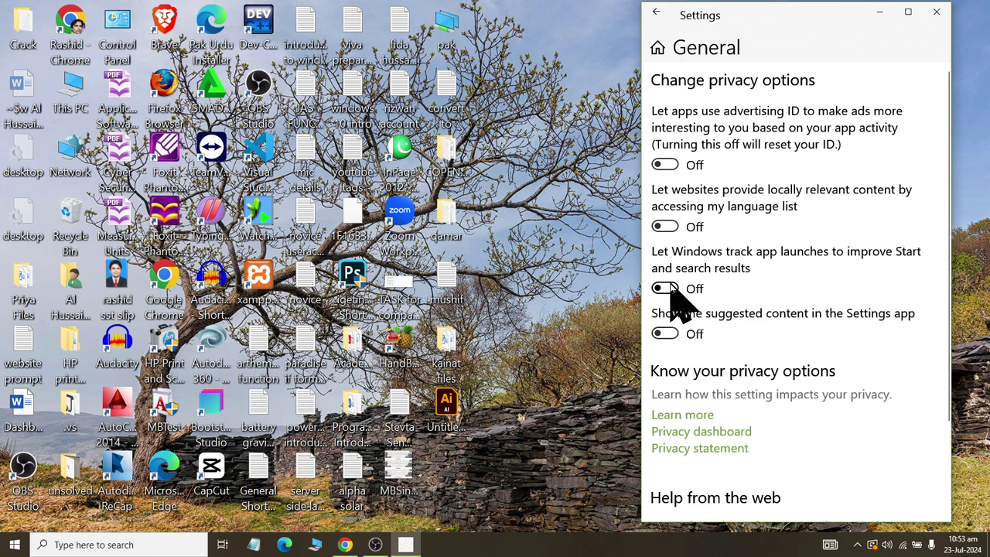
pyautogui.click(665, 165)
pyautogui.click(665, 227)
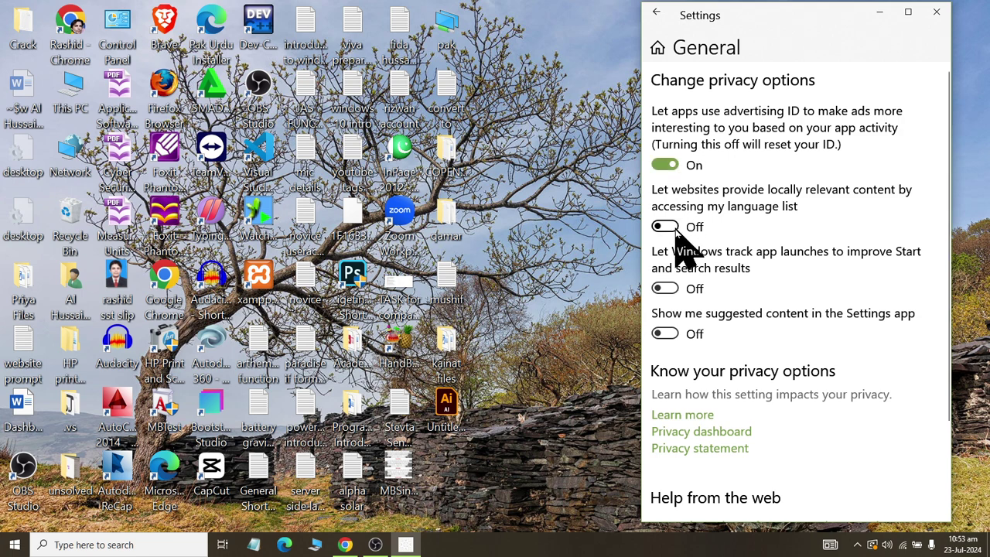
pyautogui.click(667, 289)
pyautogui.click(671, 338)
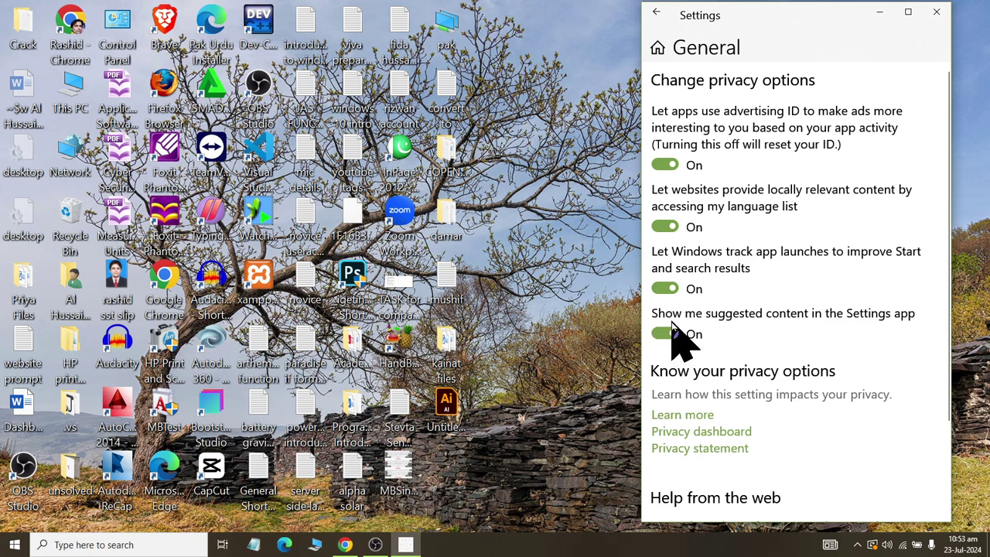
# Turn off all four General privacy options and return to the privacy categories
pyautogui.click(668, 331)
pyautogui.click(664, 289)
pyautogui.click(665, 227)
pyautogui.click(665, 167)
pyautogui.scroll(-3, 701, 263)
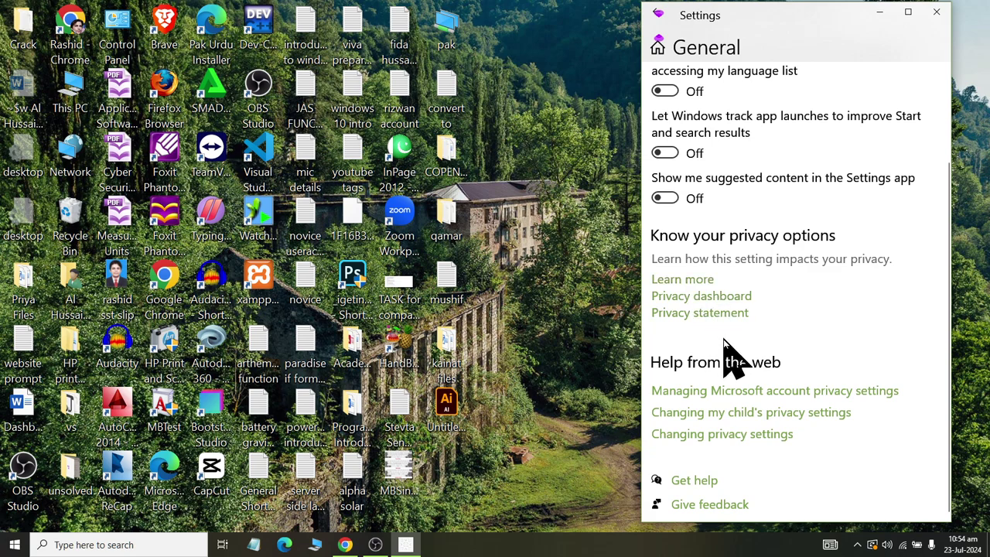
pyautogui.click(658, 14)
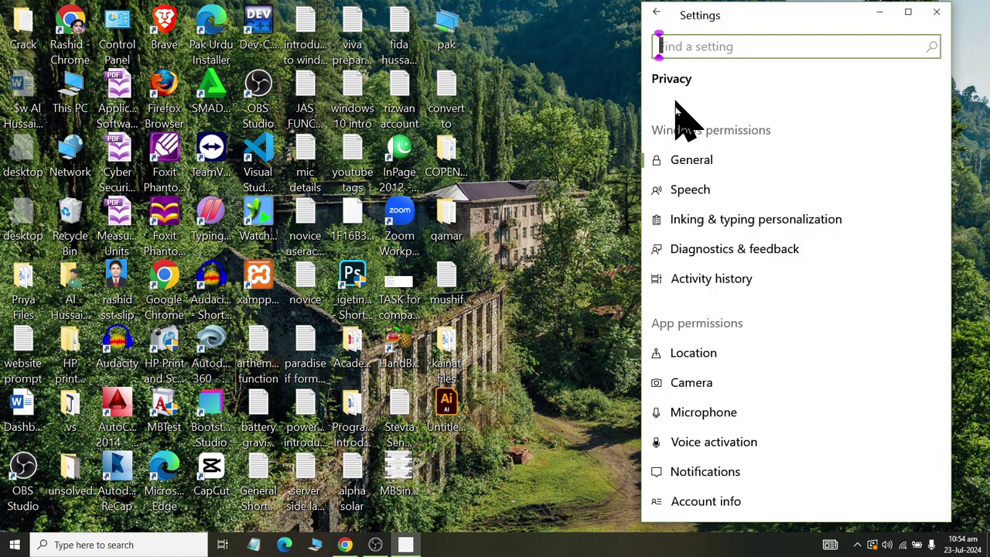
# On the Speech privacy page, turn online speech recognition on, look through the added options, and turn it off again
pyautogui.click(679, 194)
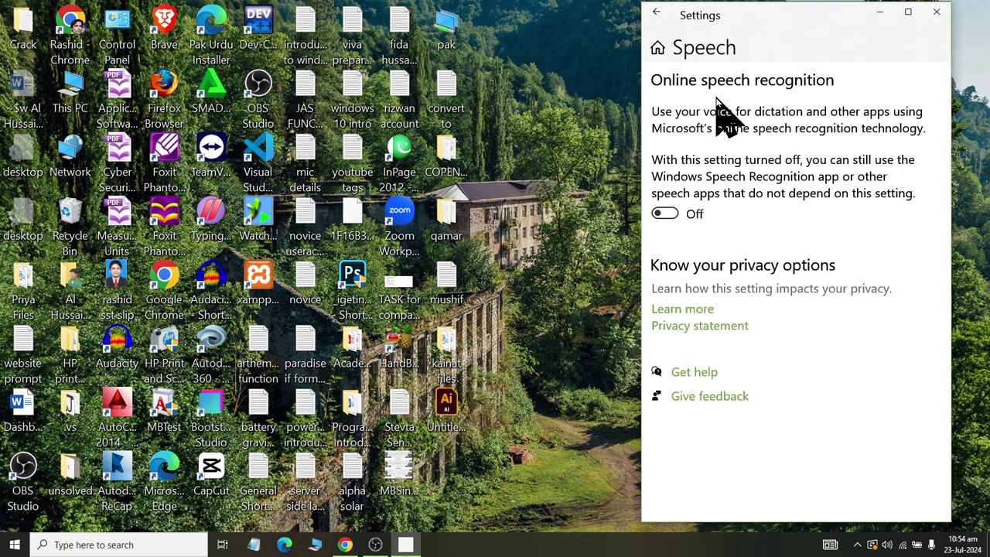
pyautogui.click(667, 215)
pyautogui.scroll(-4, 675, 232)
pyautogui.scroll(4, 676, 263)
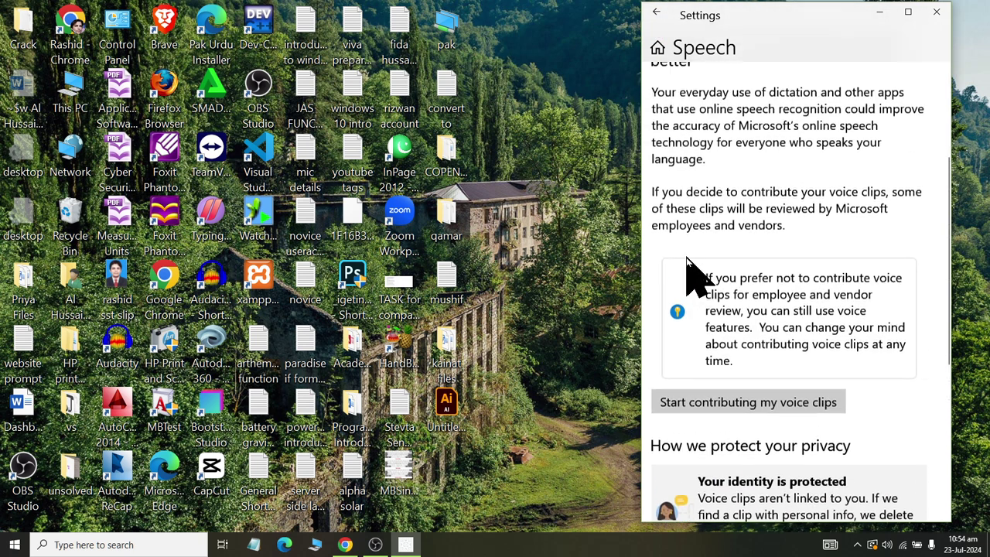
pyautogui.click(676, 218)
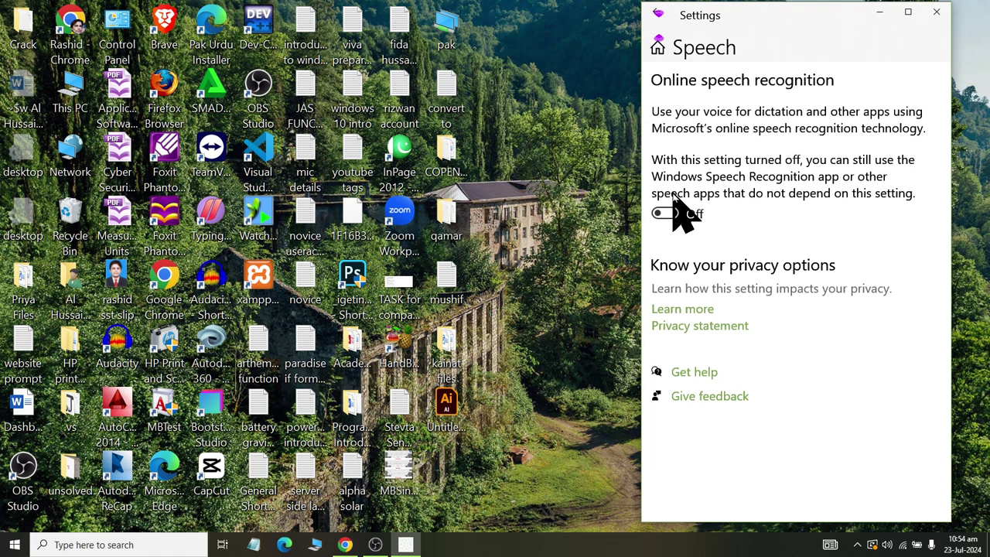
# View the Inking & typing personalization privacy page and return to the privacy categories
pyautogui.click(658, 15)
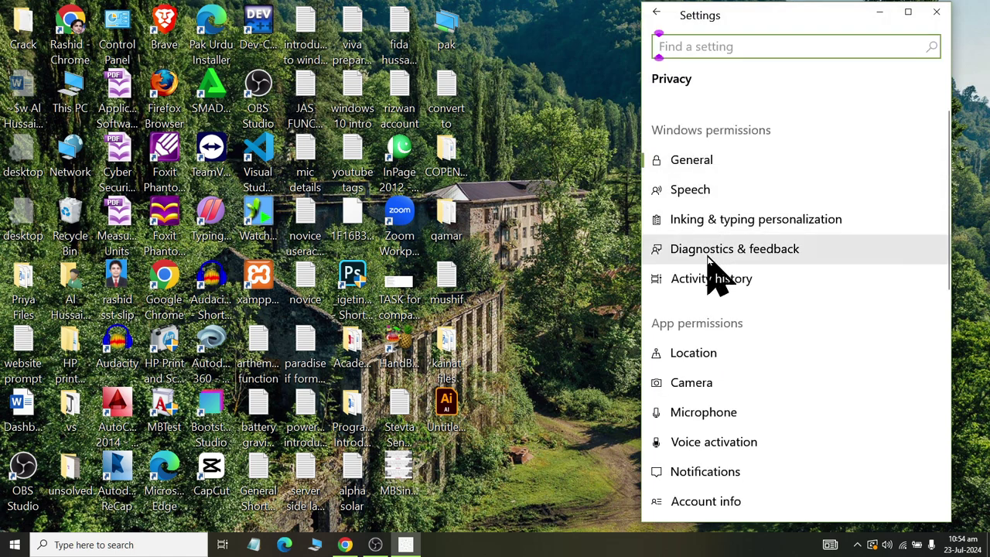
pyautogui.click(715, 221)
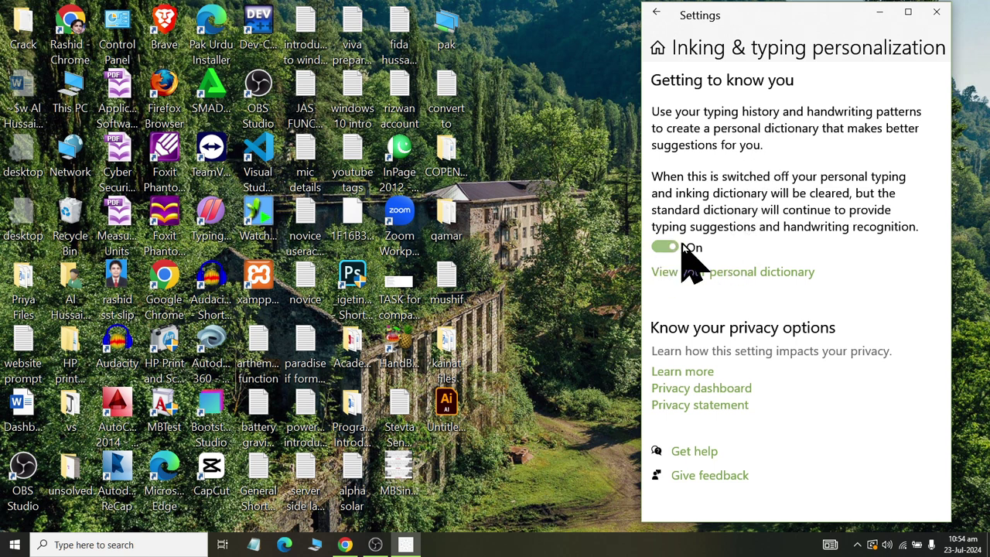
pyautogui.click(657, 13)
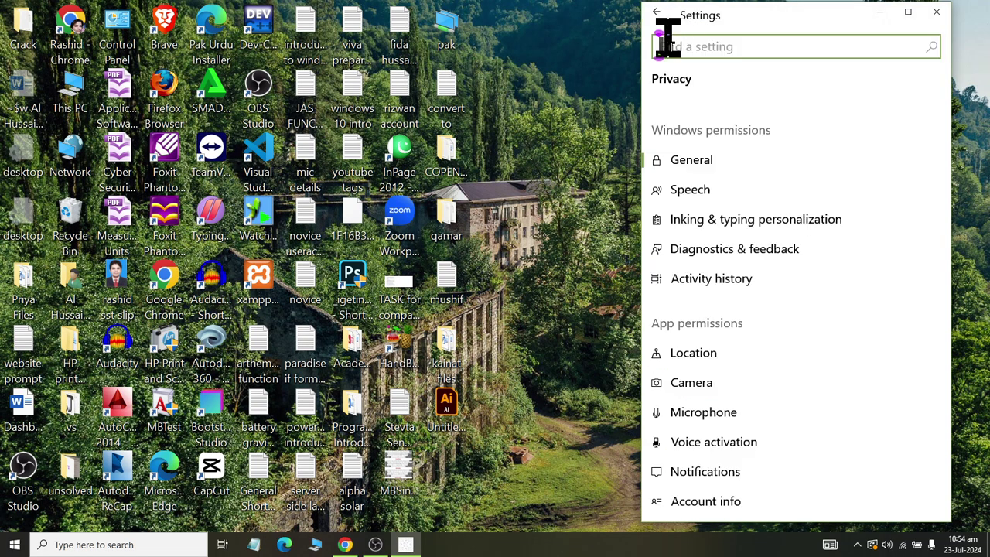
# On the Activity history page, toggle storing activity history on this device and turn off activities from the listed Microsoft account
pyautogui.click(737, 285)
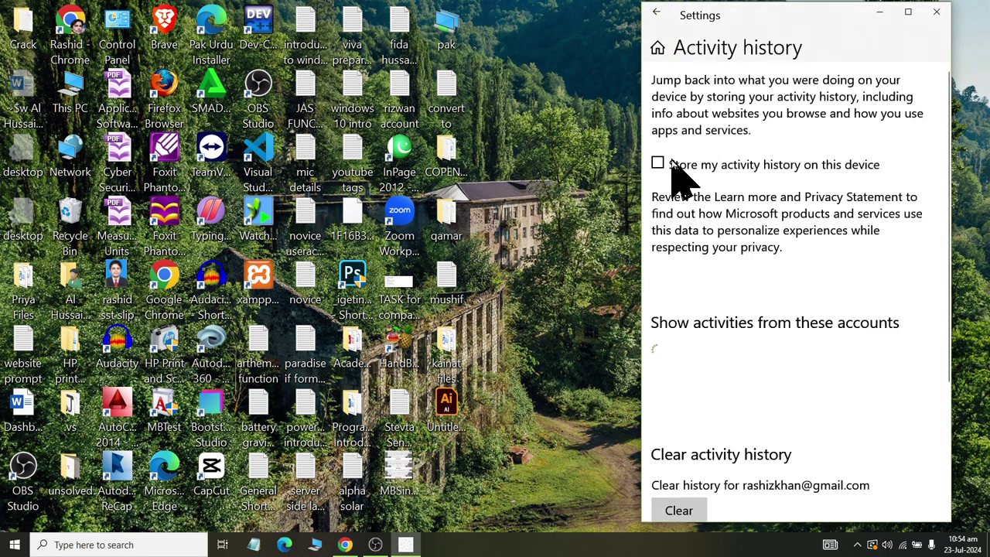
pyautogui.click(669, 165)
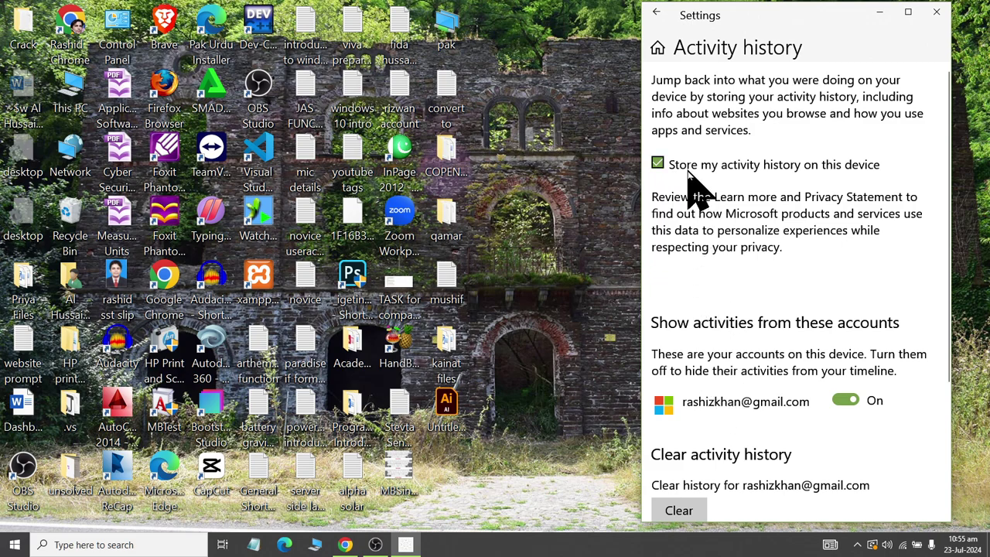
pyautogui.click(651, 155)
pyautogui.click(656, 161)
pyautogui.click(658, 161)
pyautogui.click(841, 403)
# Clear the activity history of the Microsoft account, confirm the deletion, and return to the privacy categories
pyautogui.scroll(-4, 835, 417)
pyautogui.scroll(1, 808, 411)
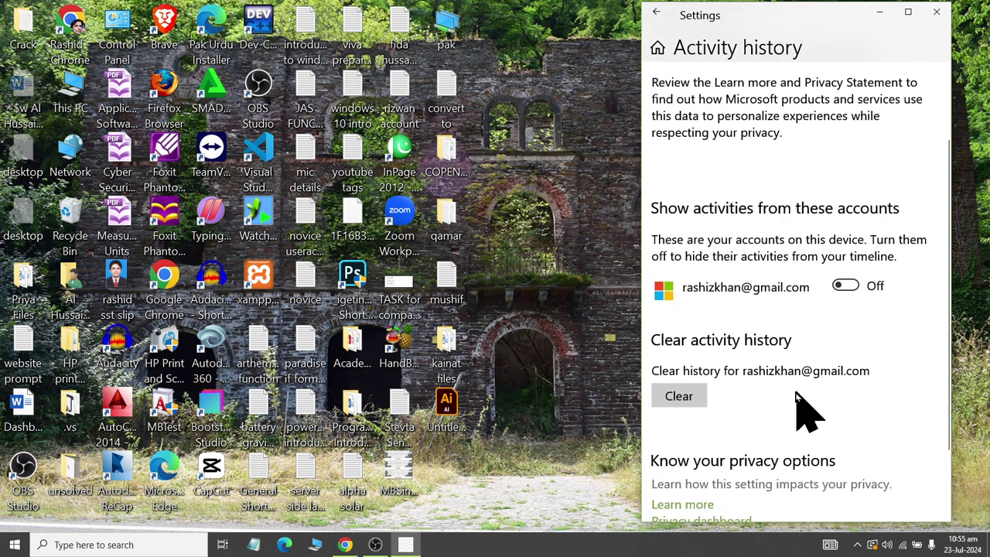
pyautogui.click(682, 395)
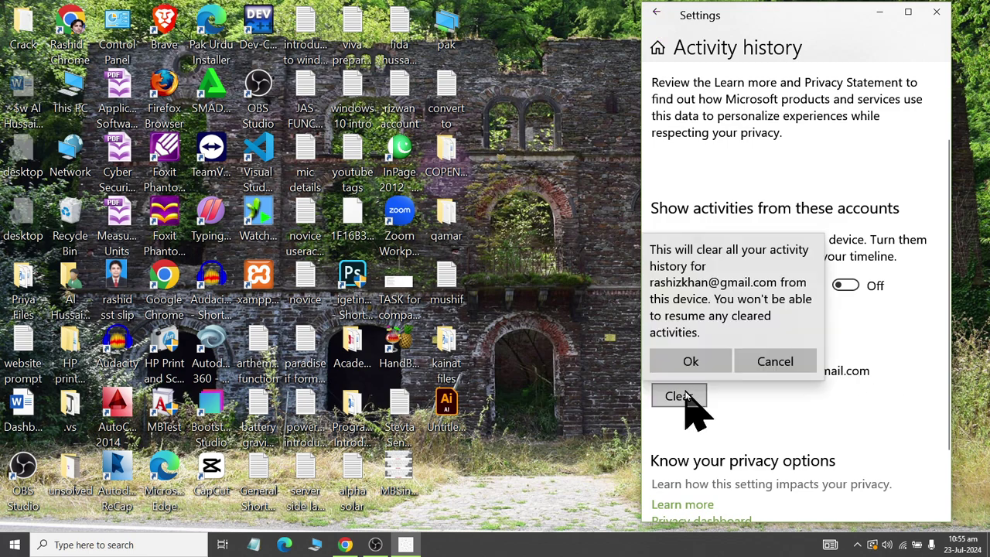
pyautogui.click(696, 362)
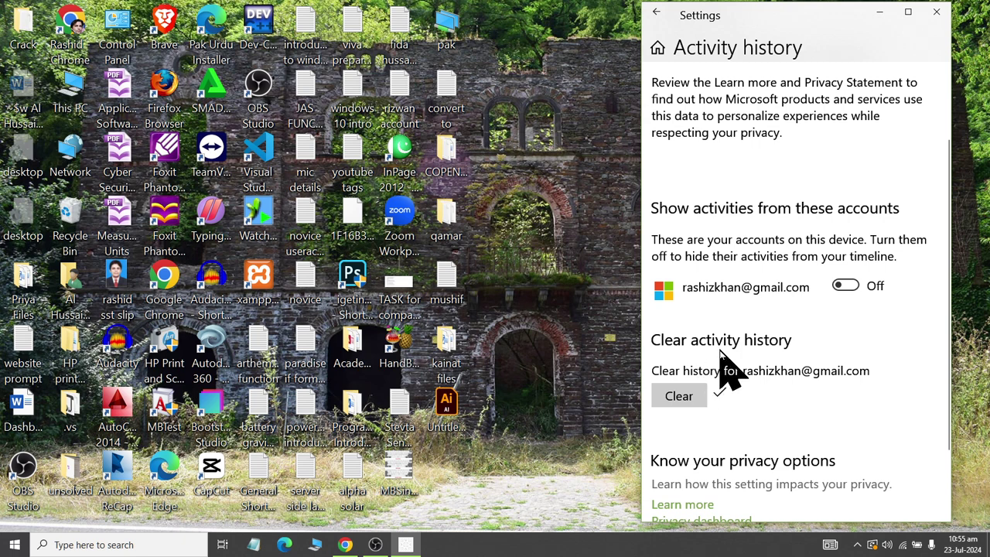
pyautogui.click(655, 13)
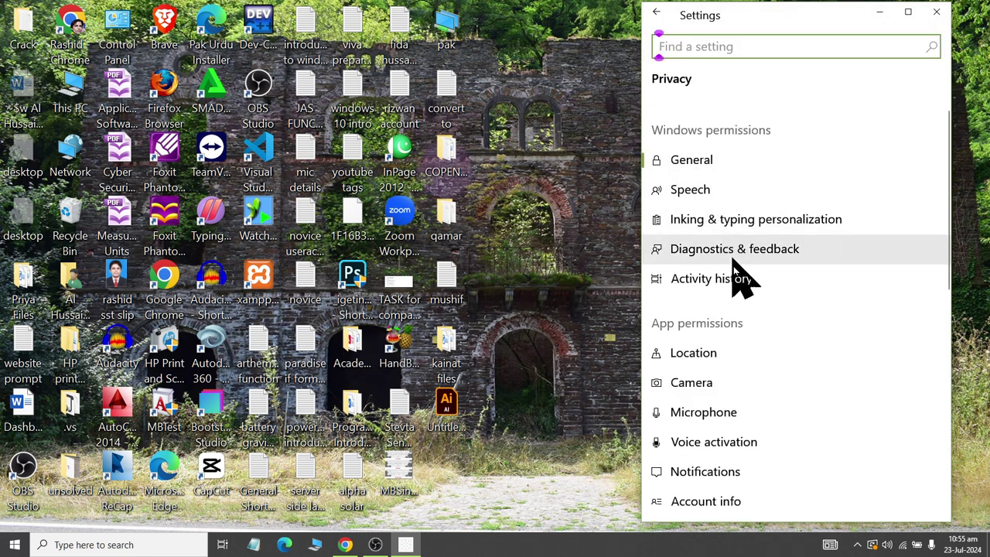
# Inspect the device's location access switch on the Location privacy page and dismiss it without changing it
pyautogui.click(751, 353)
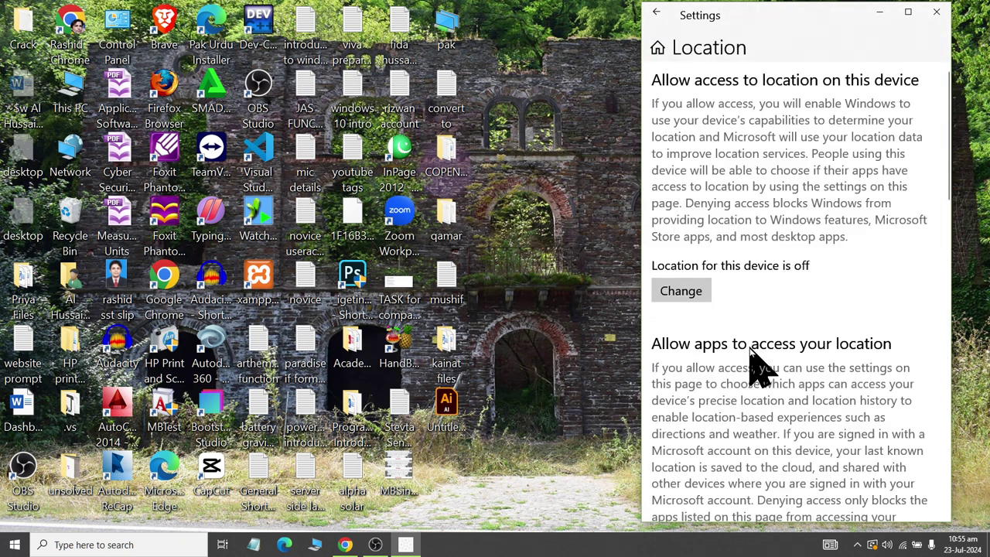
pyautogui.click(700, 294)
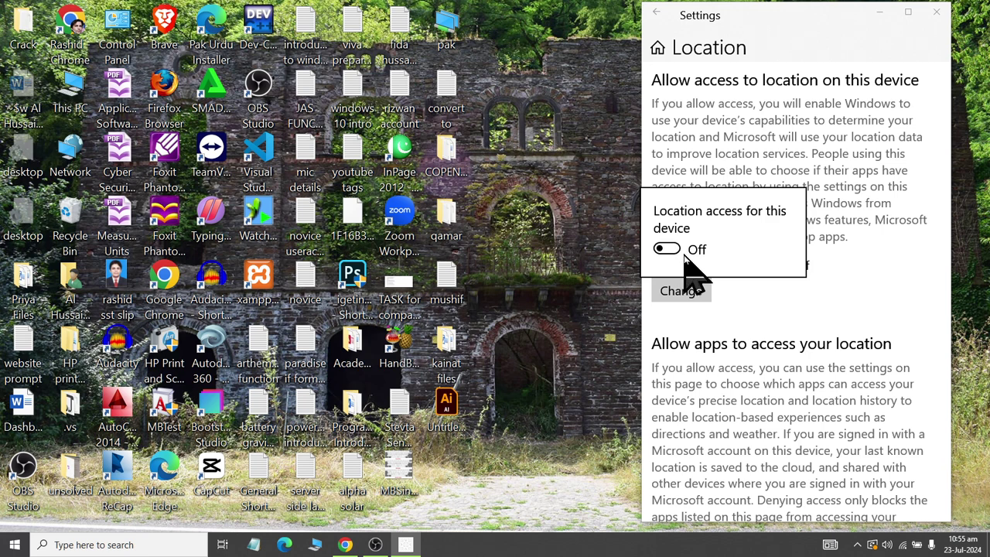
pyautogui.click(685, 147)
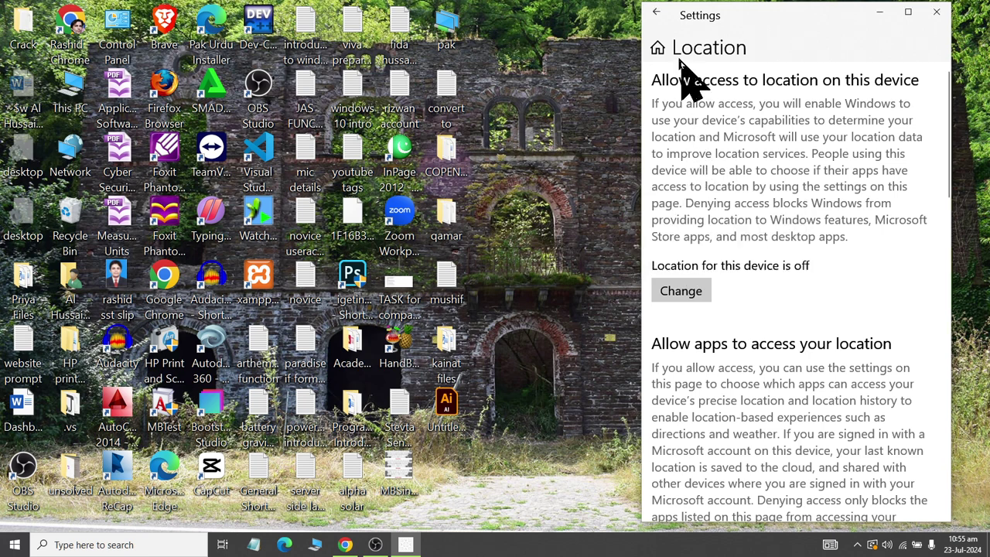
# Review the Camera privacy page and test camera access by launching the Camera app and closing it again
pyautogui.click(657, 13)
pyautogui.click(744, 382)
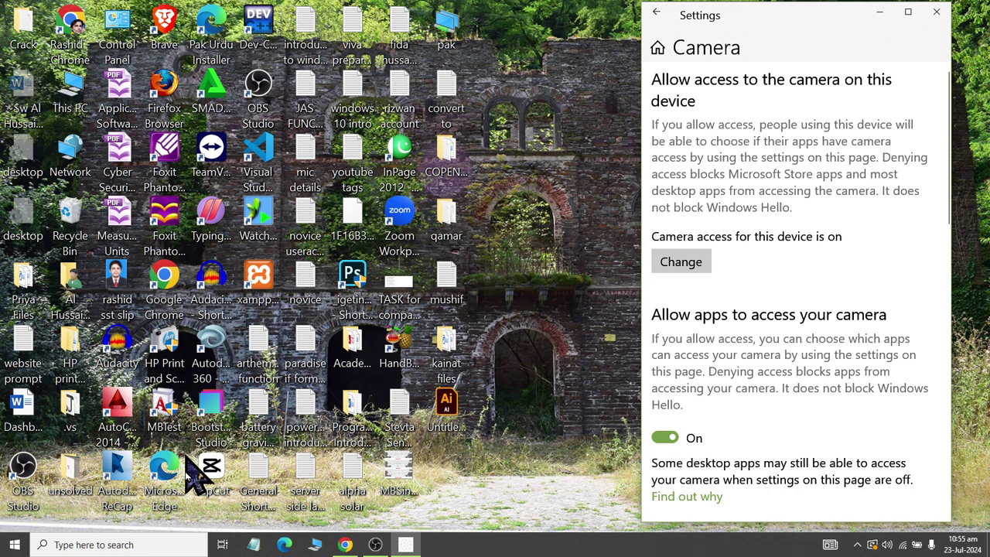
pyautogui.click(16, 548)
pyautogui.write('came')
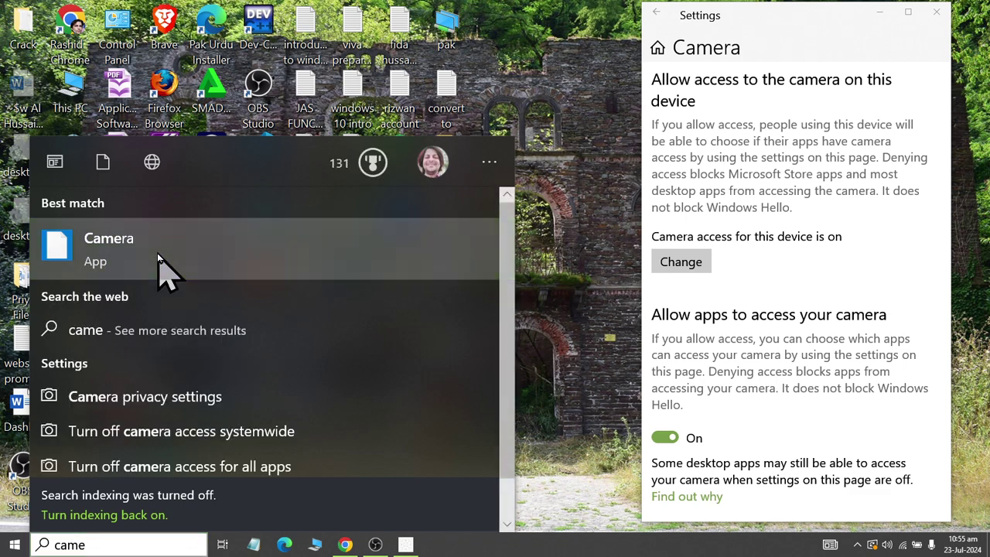
pyautogui.click(157, 255)
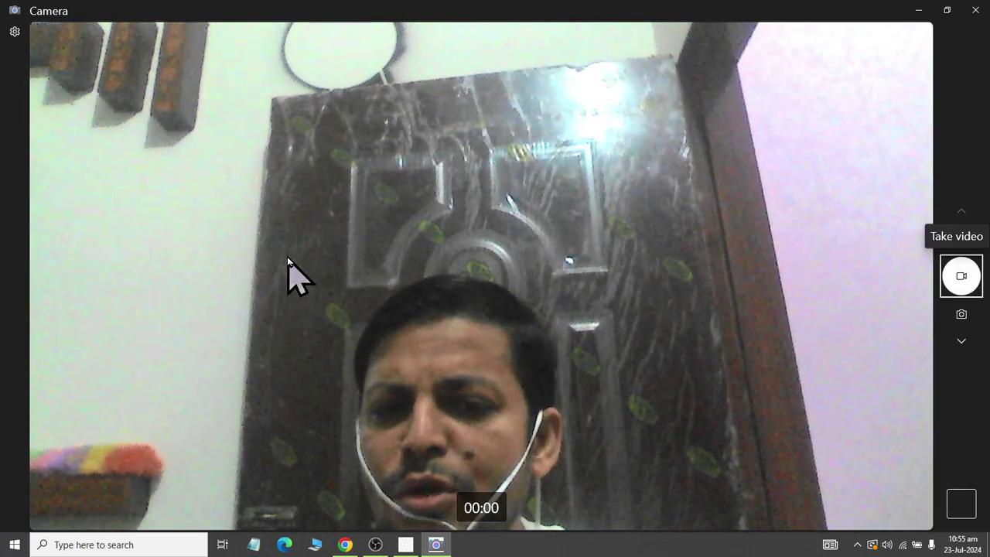
pyautogui.hotkey('alt', 'F4')
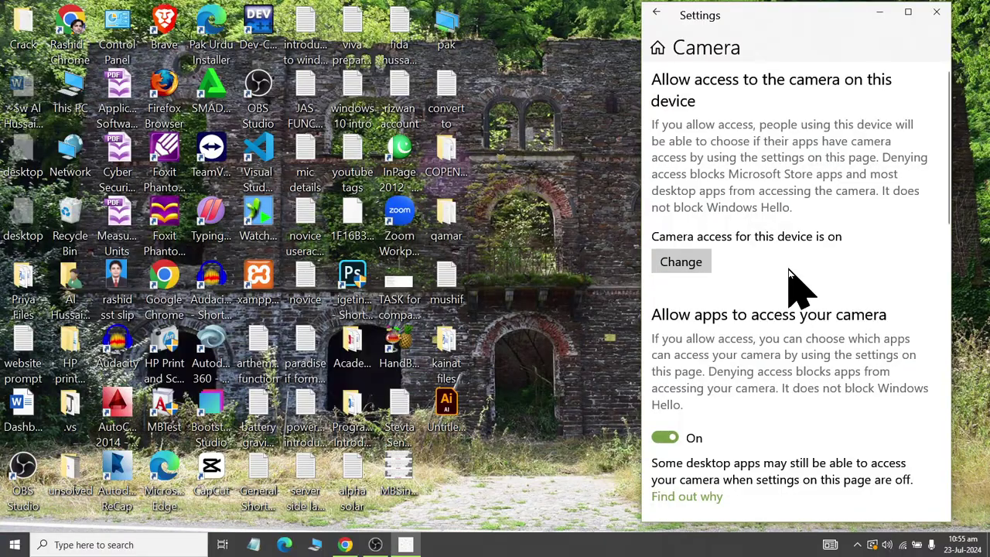
pyautogui.scroll(-3, 778, 327)
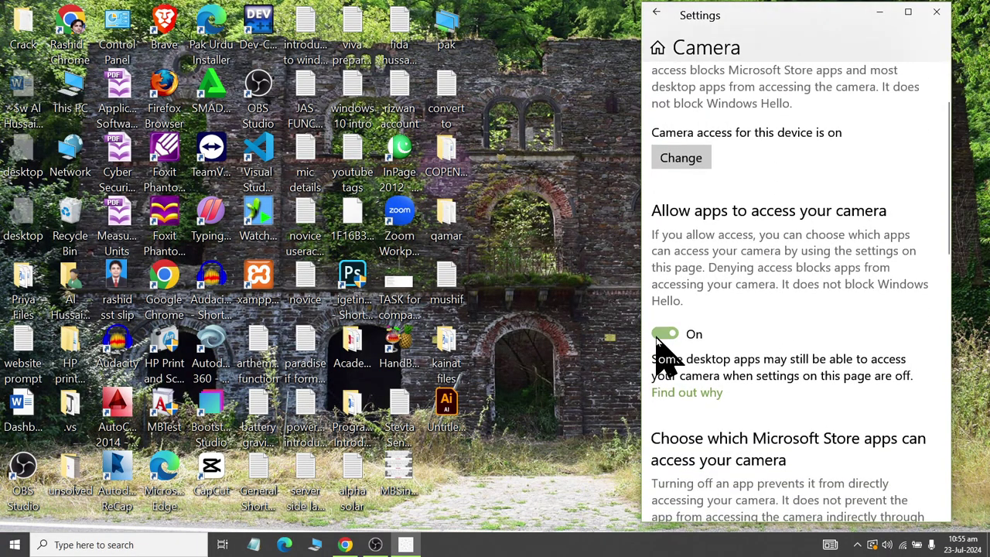
# Review the Microphone and Voice activation privacy pages and return to the list of app permissions
pyautogui.click(656, 13)
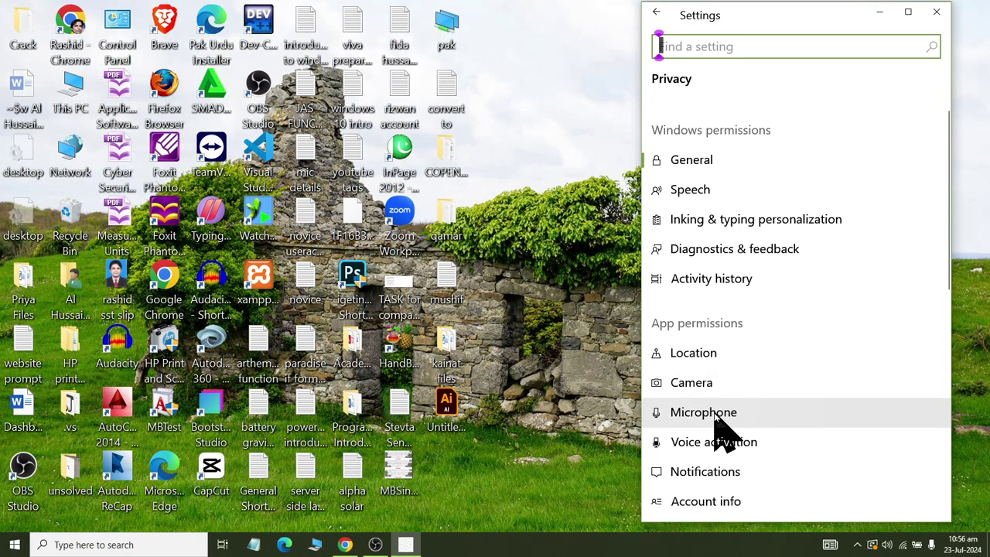
pyautogui.click(713, 418)
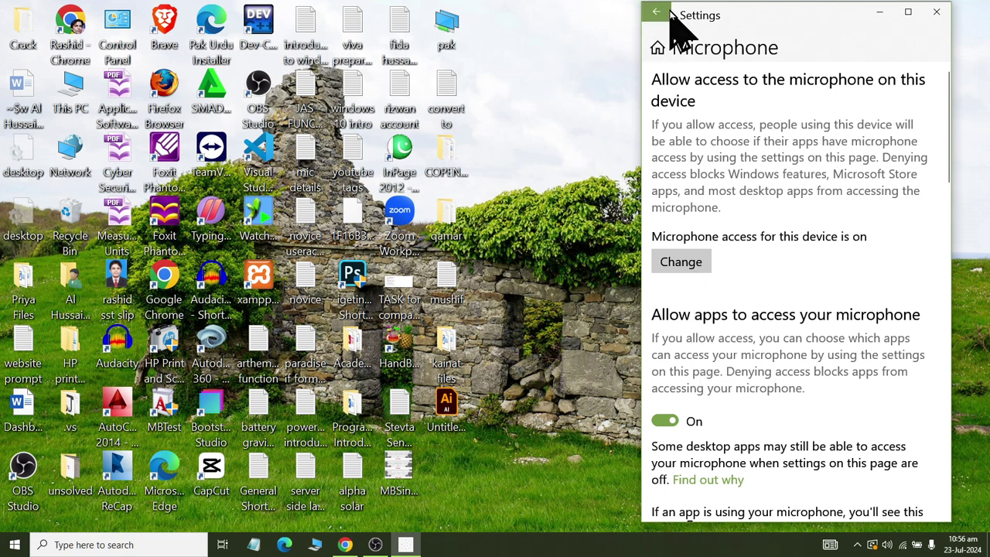
pyautogui.click(657, 14)
pyautogui.click(711, 445)
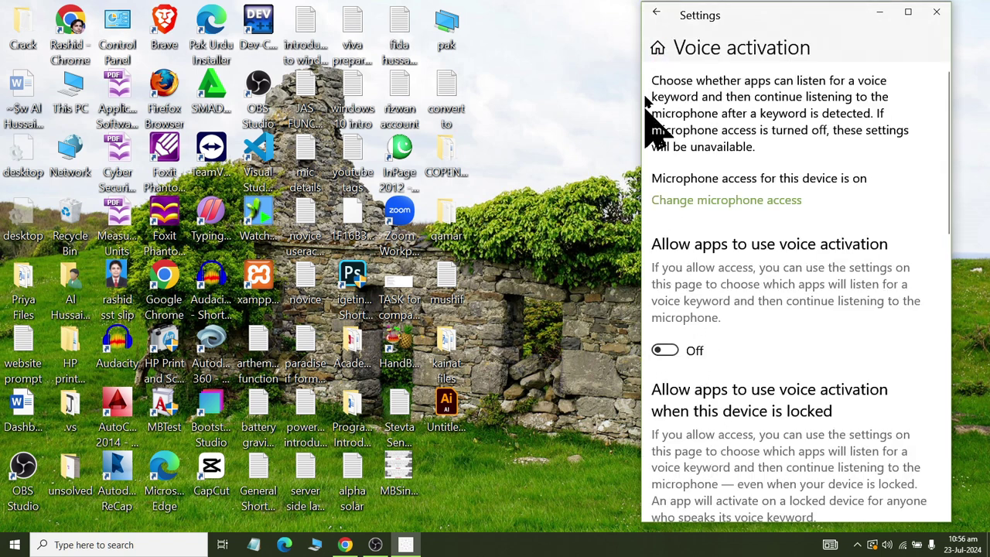
pyautogui.click(656, 14)
pyautogui.scroll(-1, 697, 348)
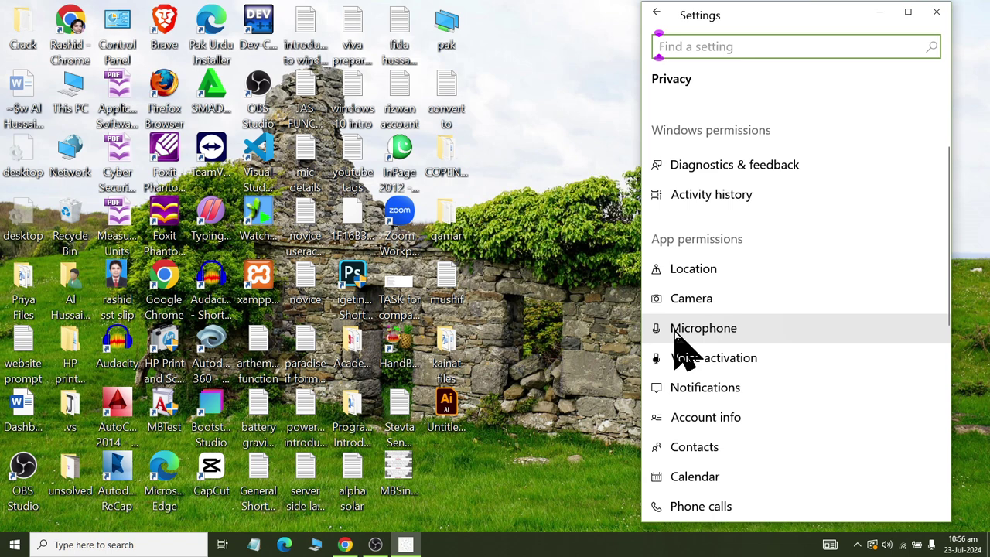
# Review the Notifications privacy page, switch app access to notifications on and back off, and return to the privacy categories
pyautogui.click(679, 390)
pyautogui.scroll(-3, 684, 286)
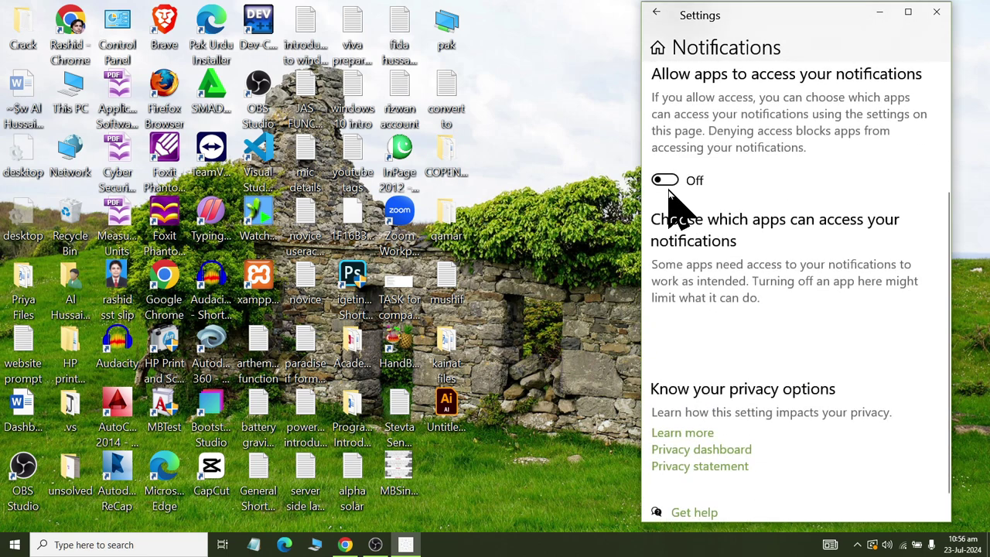
pyautogui.scroll(-1, 707, 328)
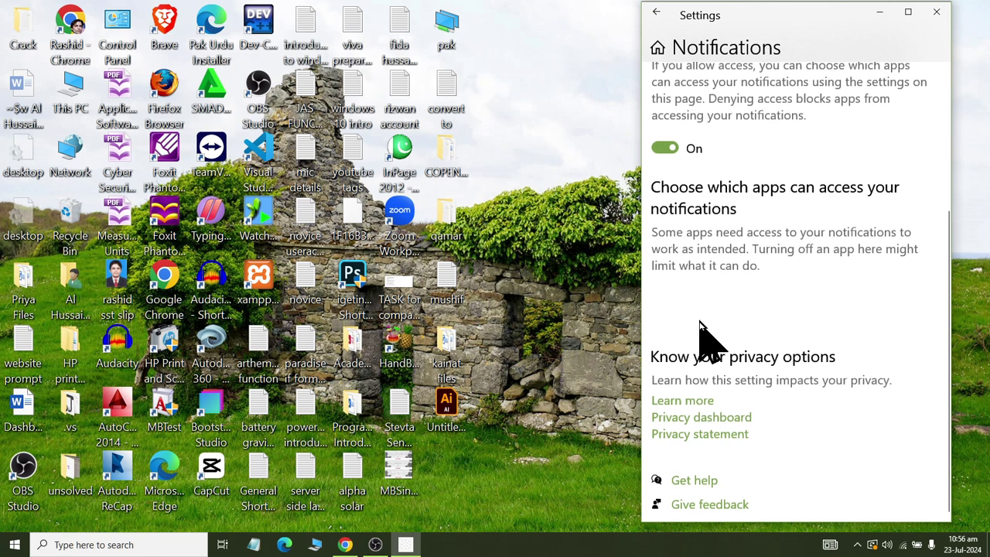
pyautogui.scroll(4, 704, 325)
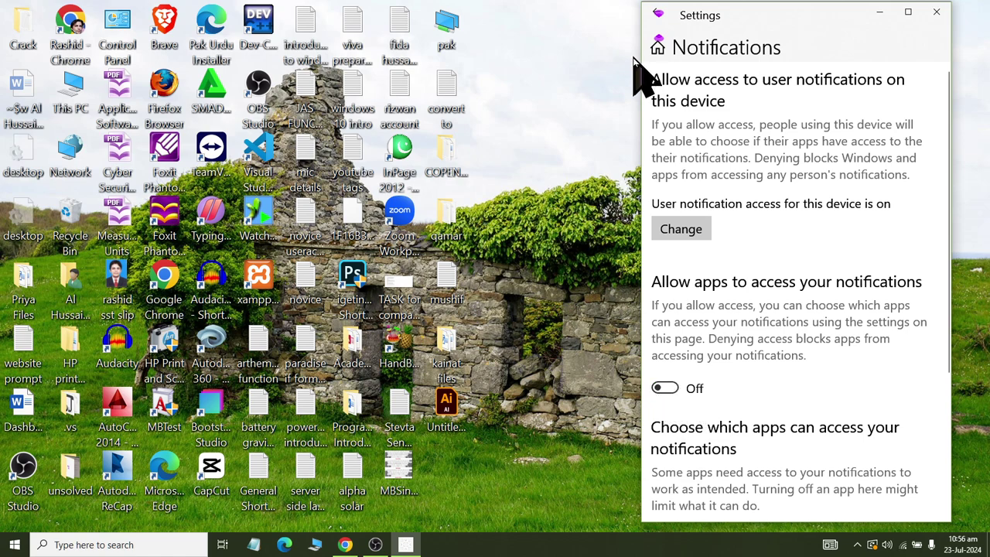
pyautogui.click(658, 13)
# Review the Contacts and Calendar privacy pages, including their app access settings, and return to the privacy categories
pyautogui.scroll(-5, 696, 265)
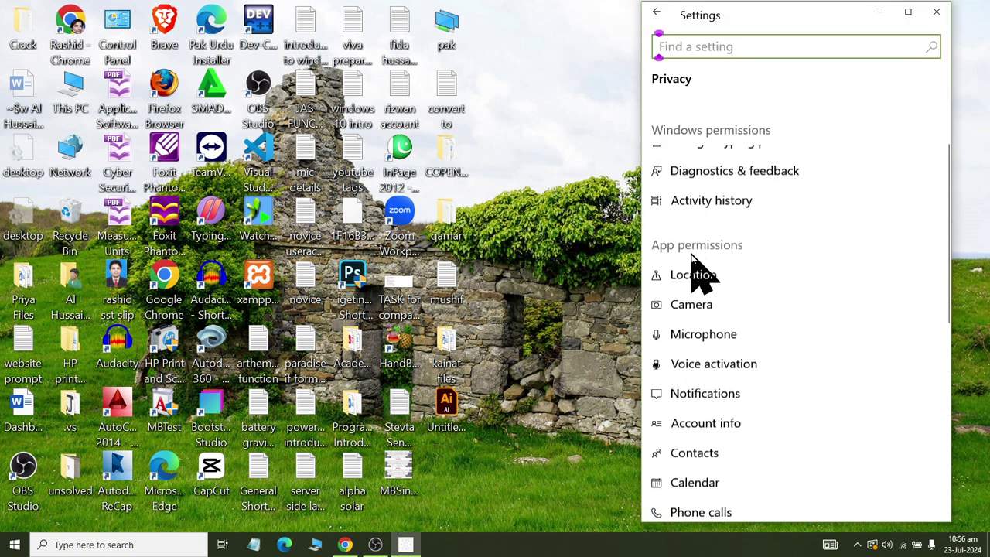
pyautogui.click(713, 286)
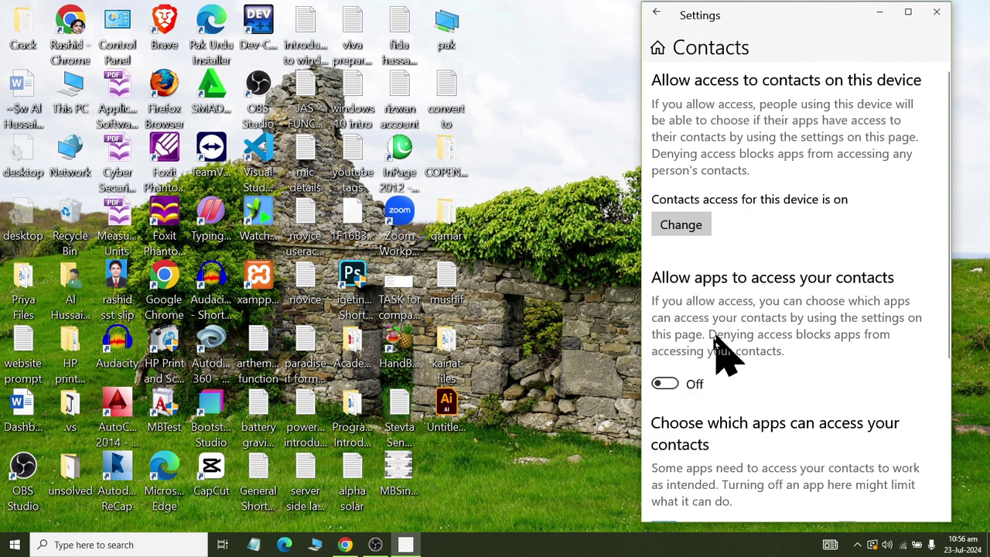
pyautogui.scroll(-2, 712, 356)
pyautogui.click(655, 17)
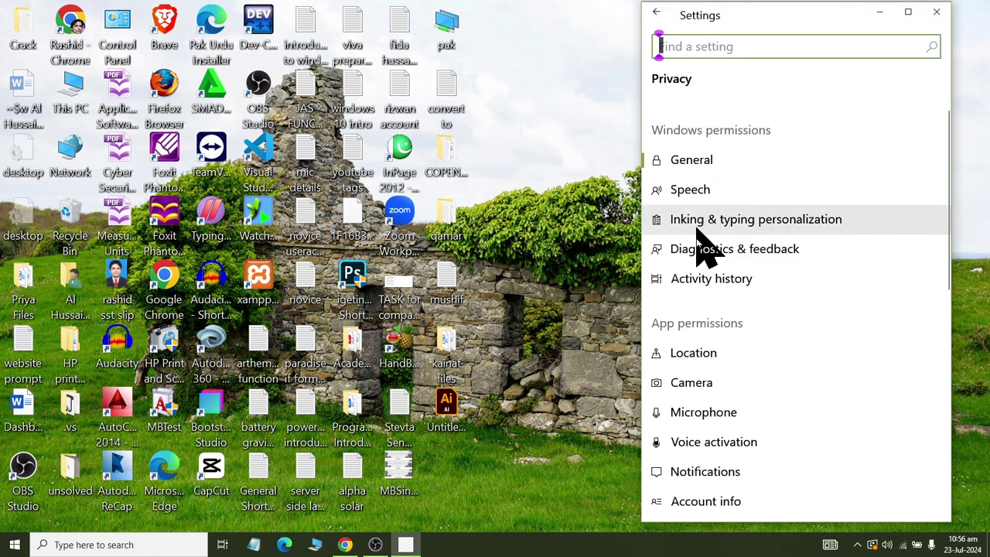
pyautogui.scroll(-3, 705, 317)
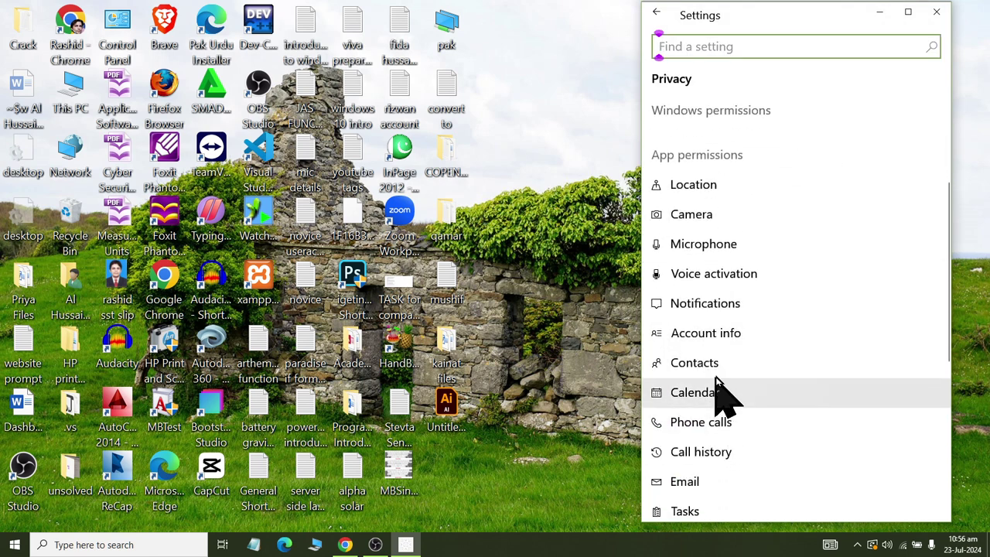
pyautogui.click(725, 401)
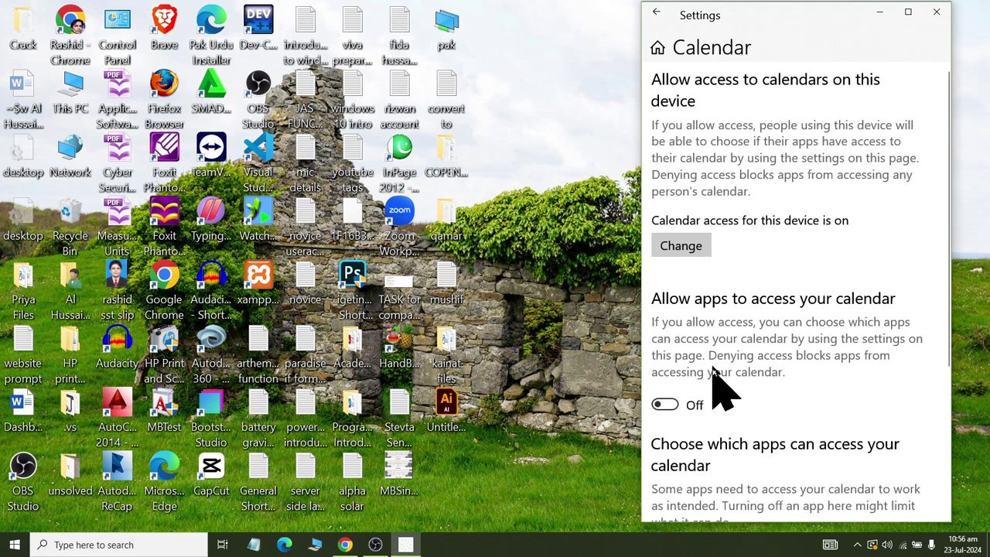
pyautogui.scroll(-4, 700, 395)
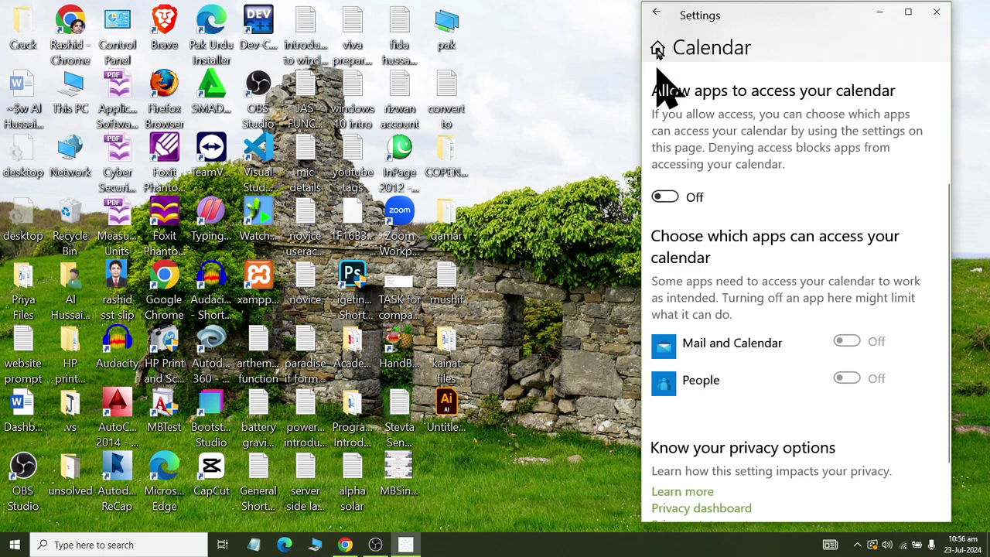
pyautogui.click(656, 12)
# Review the Phone calls privacy page down to the apps allowed to make calls and return to the privacy categories
pyautogui.scroll(-3, 707, 317)
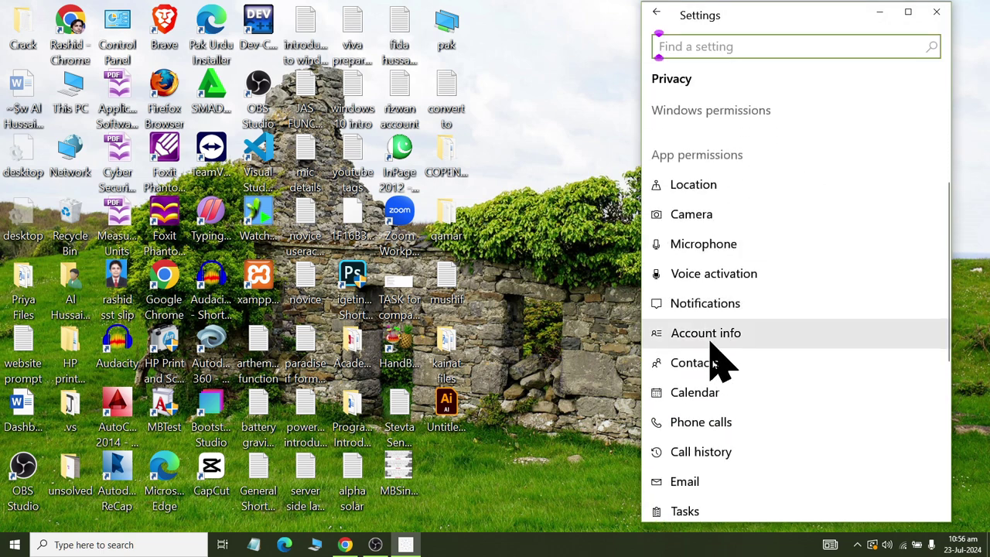
pyautogui.click(720, 424)
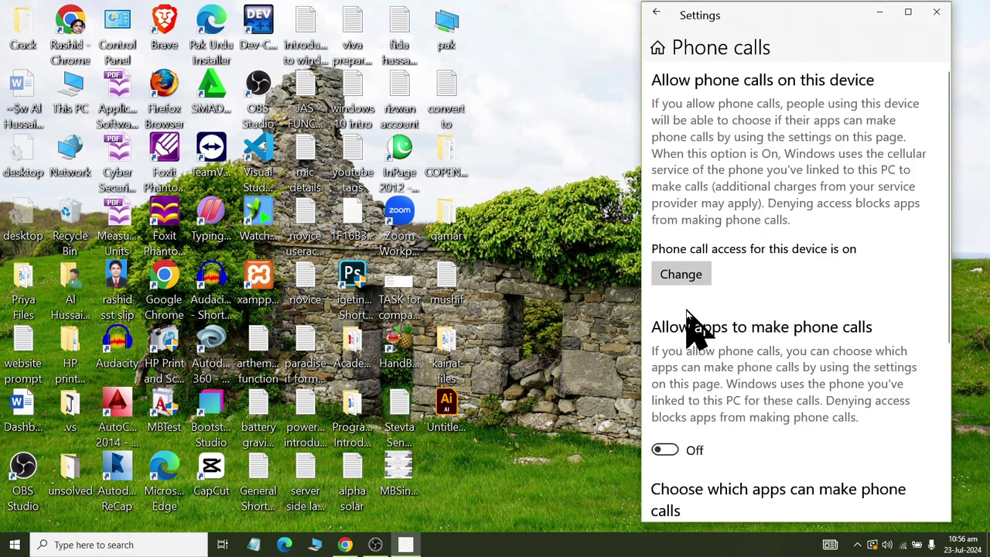
pyautogui.scroll(-5, 693, 325)
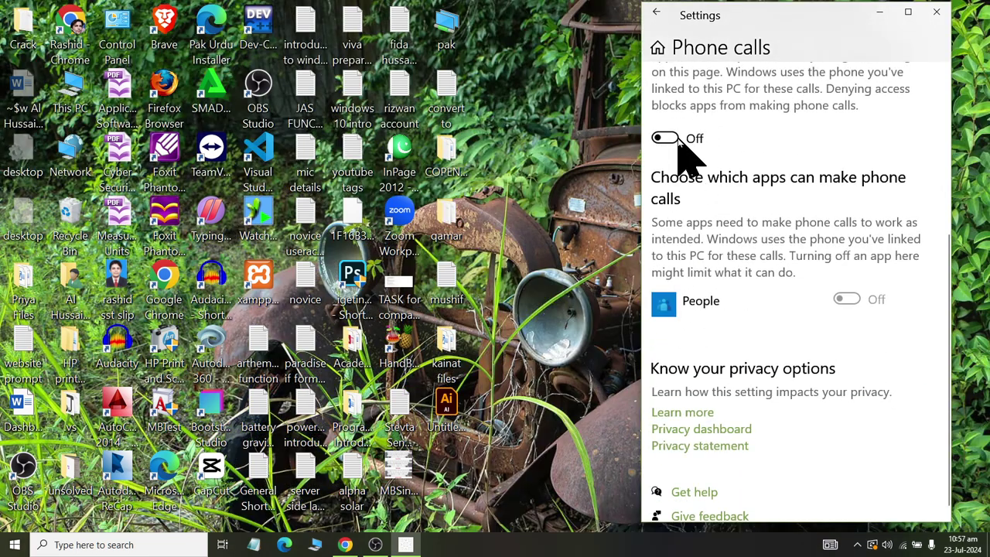
pyautogui.click(656, 12)
# Review the device access and app access settings on the Call history privacy page and return to the privacy categories
pyautogui.scroll(-3, 708, 309)
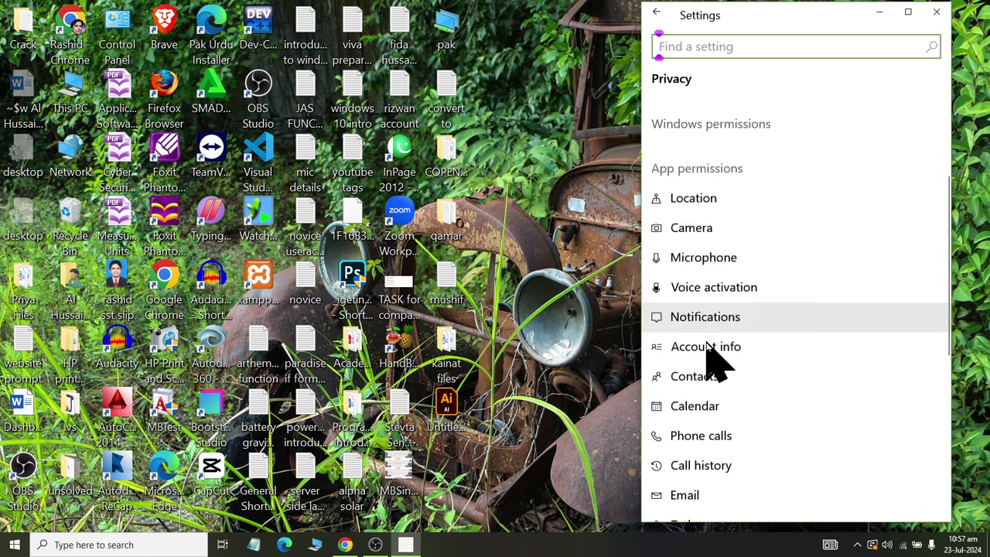
pyautogui.click(715, 374)
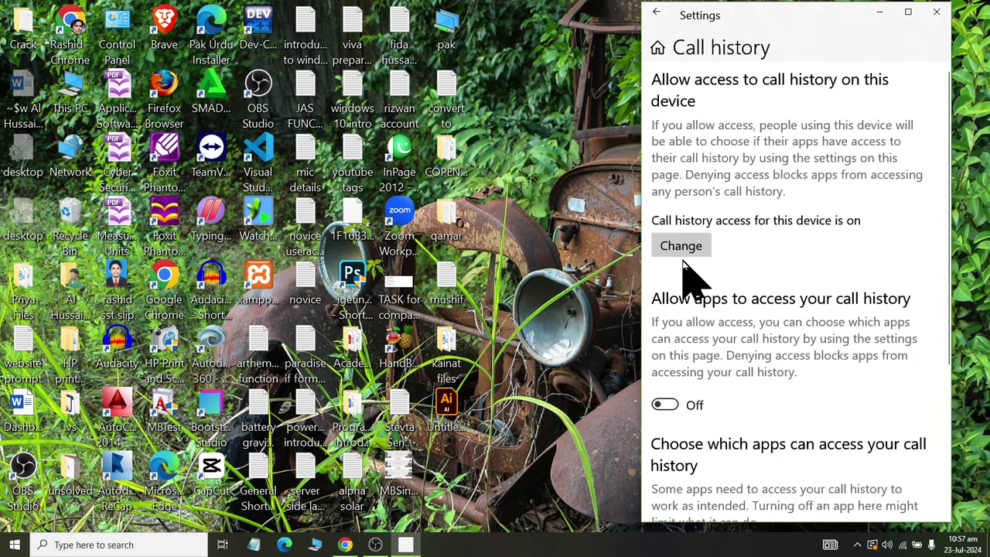
pyautogui.scroll(-2, 688, 305)
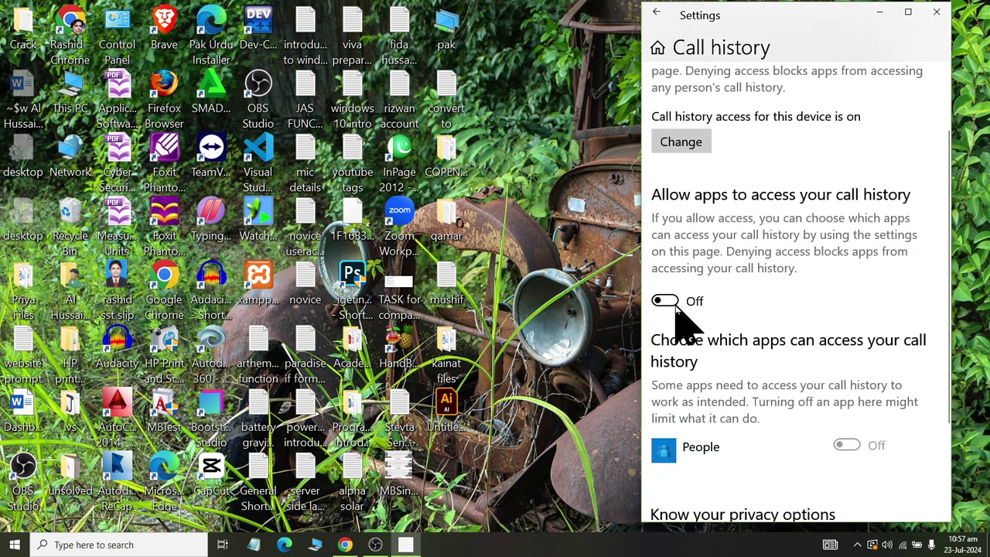
pyautogui.scroll(-3, 682, 327)
pyautogui.scroll(5, 679, 307)
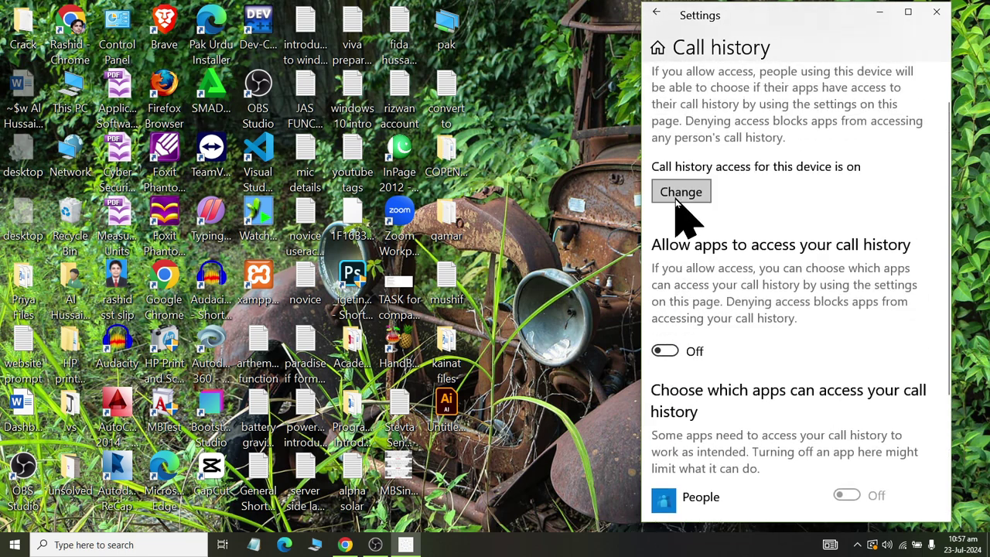
pyautogui.click(656, 16)
pyautogui.scroll(-4, 705, 363)
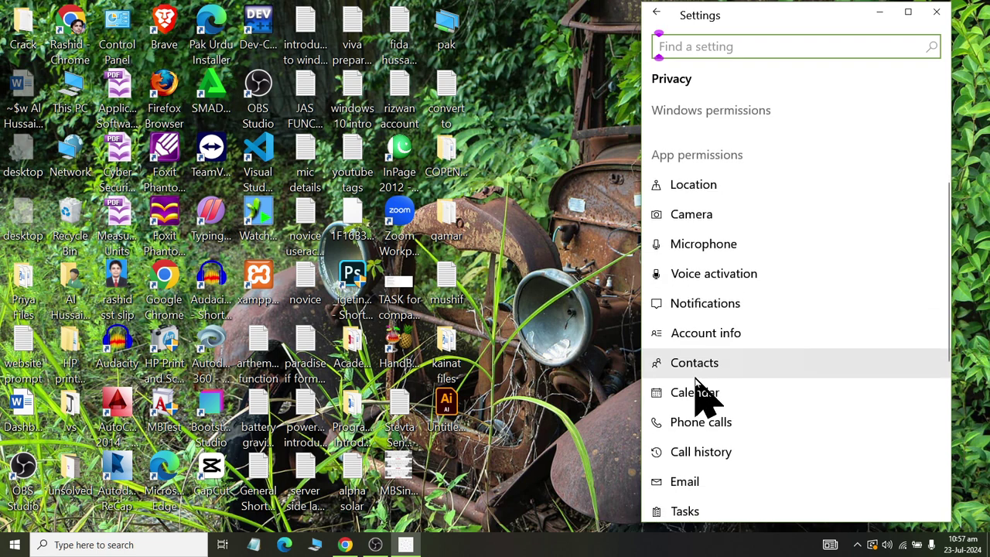
pyautogui.click(712, 458)
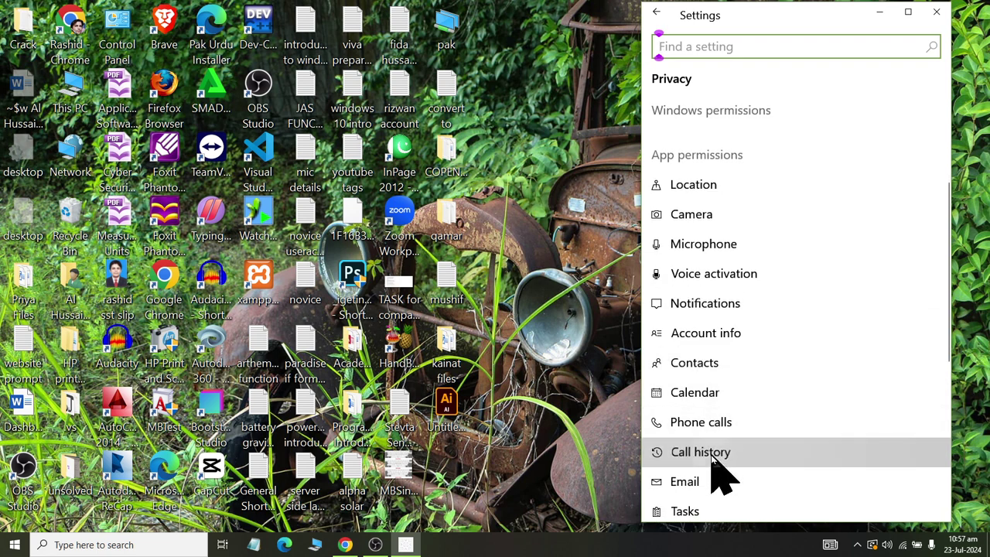
pyautogui.click(656, 15)
# Review the Email privacy page down to its list of apps and return to the privacy categories
pyautogui.scroll(-5, 735, 422)
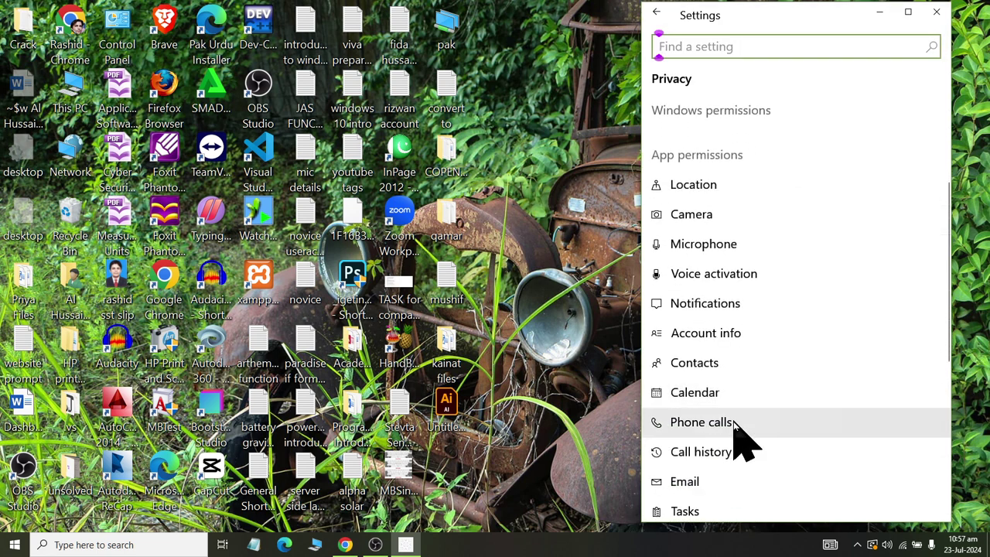
pyautogui.click(712, 409)
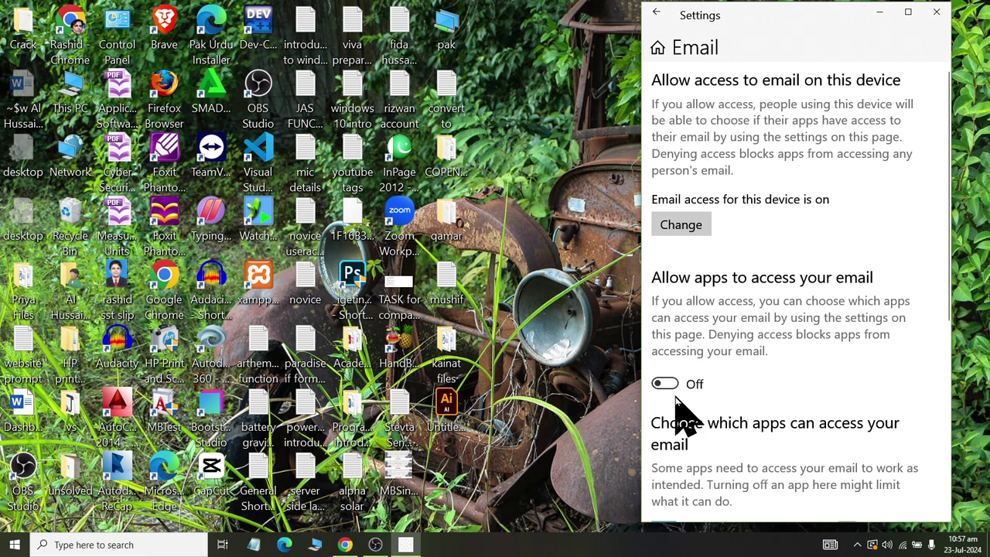
pyautogui.scroll(-3, 663, 401)
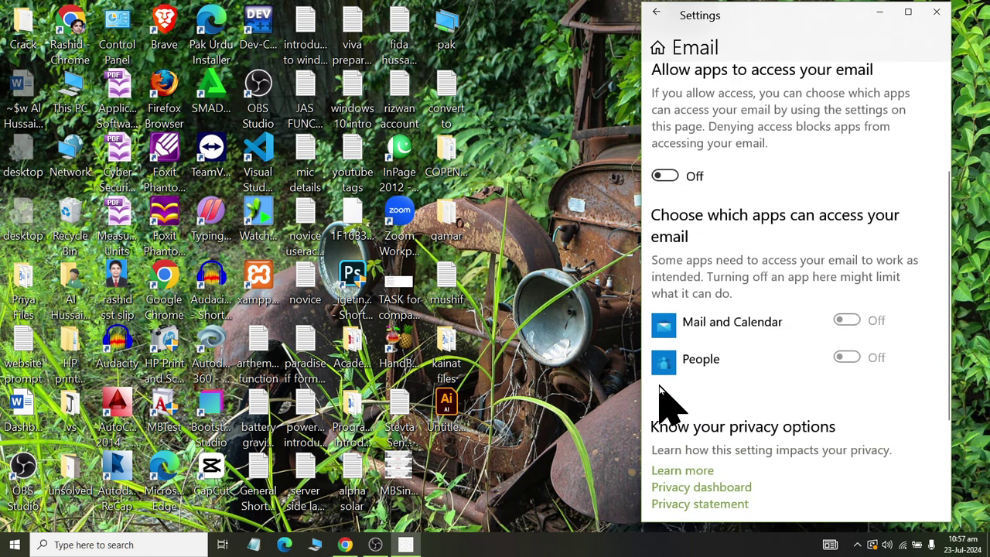
pyautogui.click(656, 12)
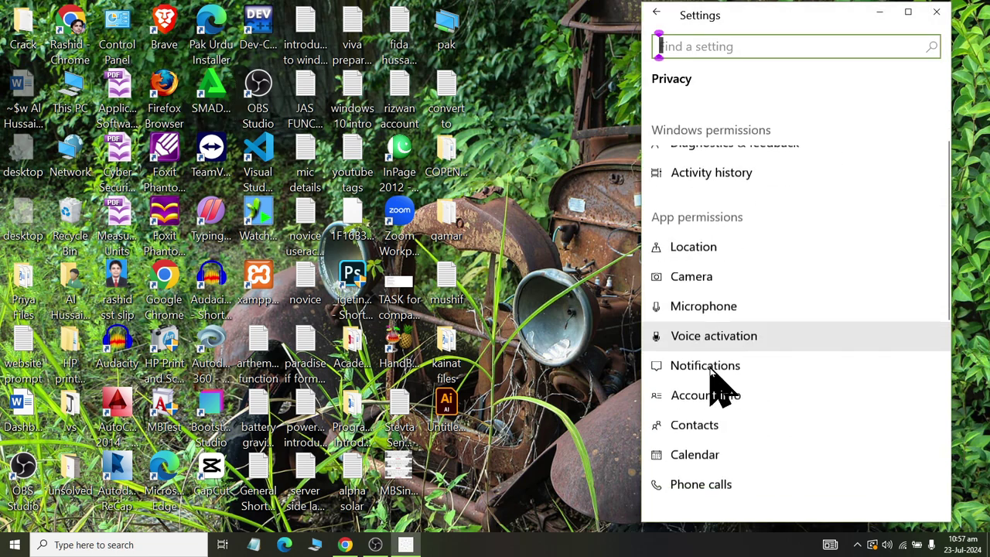
# Review the Messaging and Radios privacy pages and return to the privacy categories
pyautogui.scroll(-5, 707, 402)
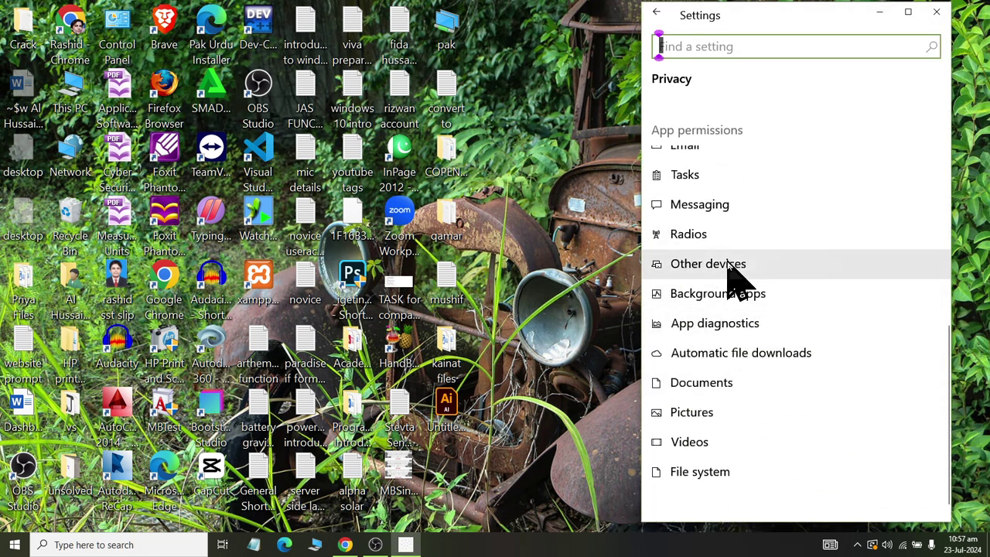
pyautogui.click(736, 210)
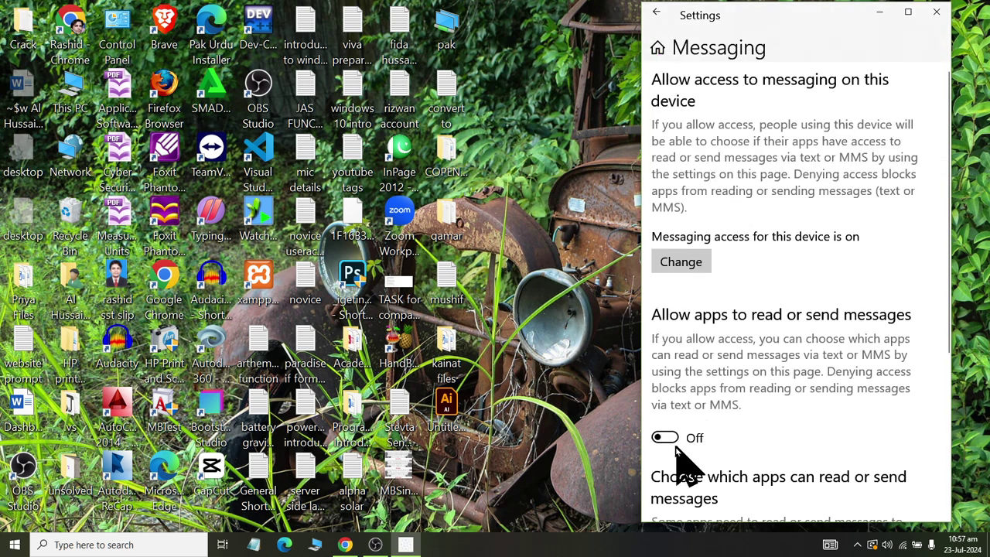
pyautogui.scroll(-3, 673, 460)
pyautogui.click(656, 12)
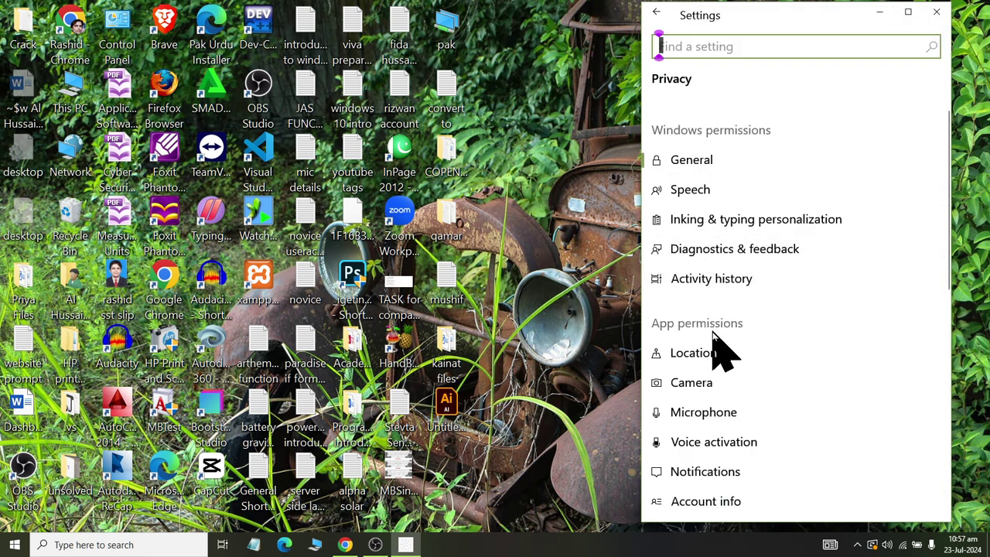
pyautogui.scroll(-1, 716, 349)
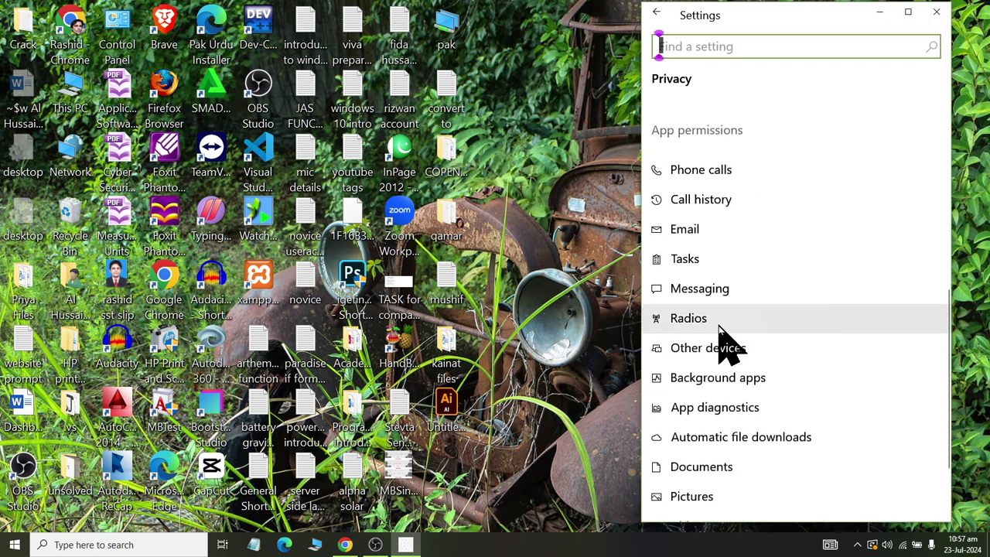
pyautogui.click(719, 325)
pyautogui.scroll(-3, 712, 309)
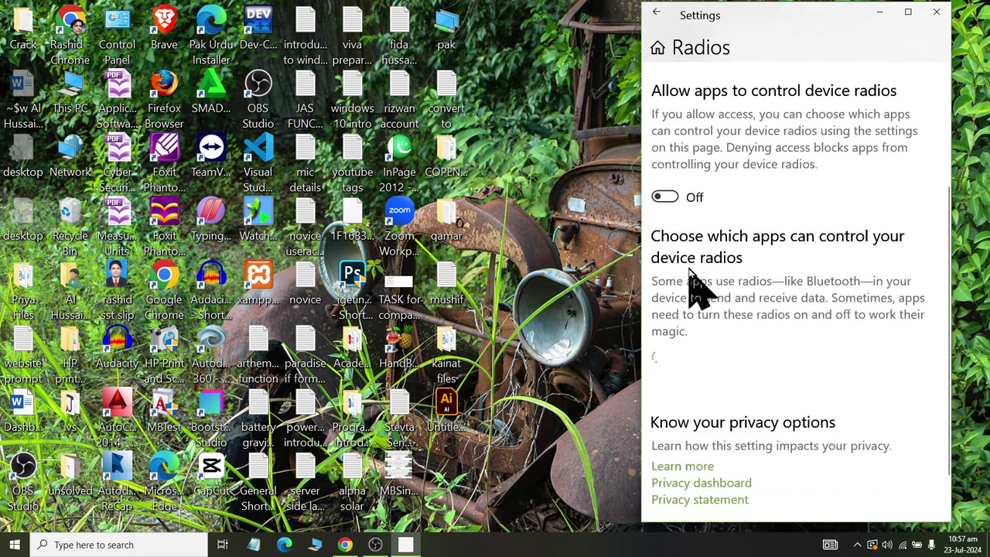
pyautogui.click(655, 12)
# Open the Background apps privacy page and examine the full list of apps that can run in the background
pyautogui.scroll(-5, 711, 309)
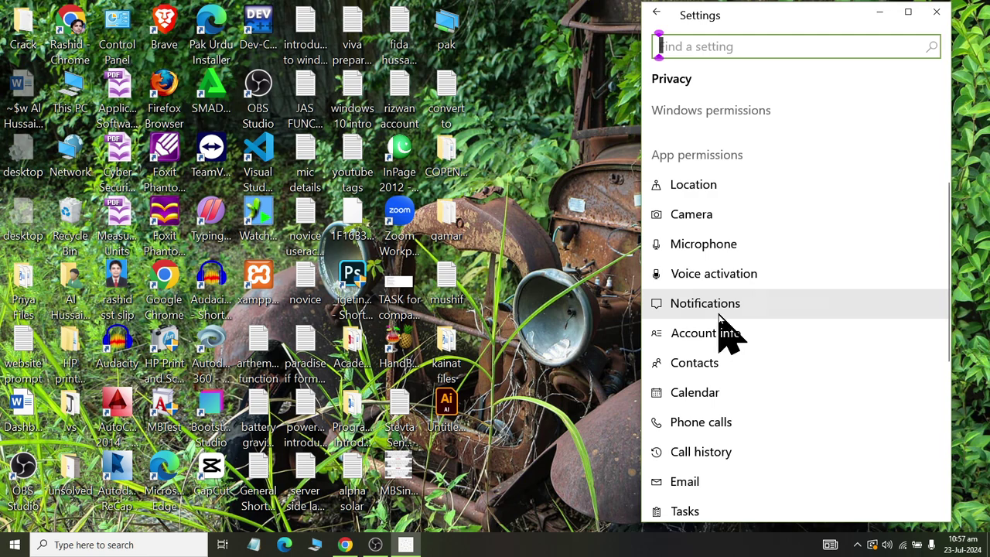
pyautogui.scroll(-2, 719, 317)
pyautogui.scroll(-1, 729, 353)
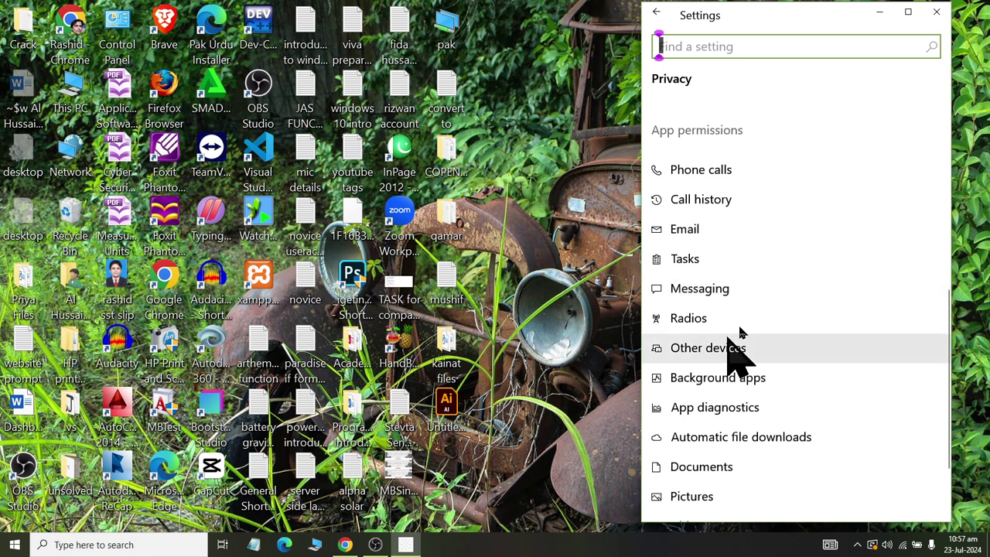
pyautogui.click(761, 381)
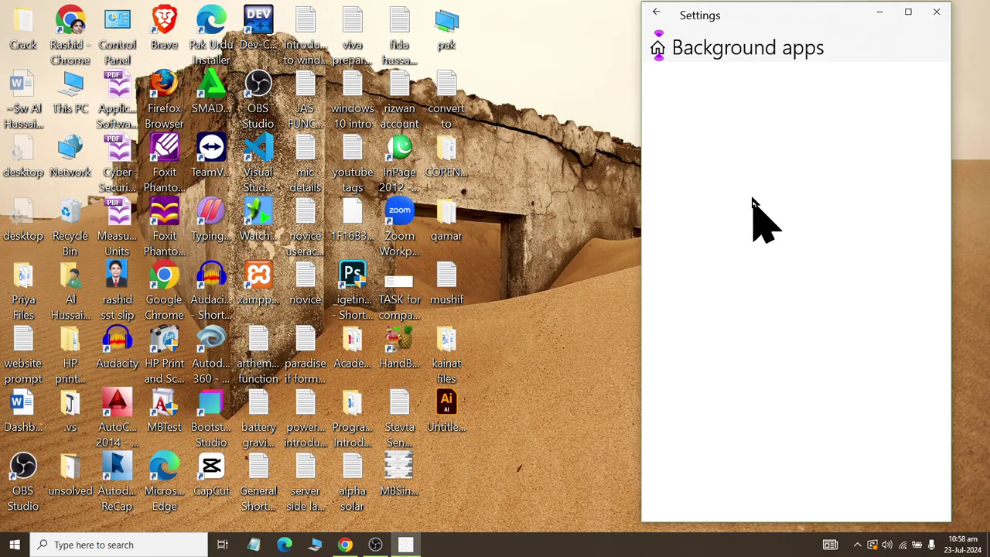
pyautogui.scroll(-2, 796, 305)
pyautogui.scroll(-8, 842, 309)
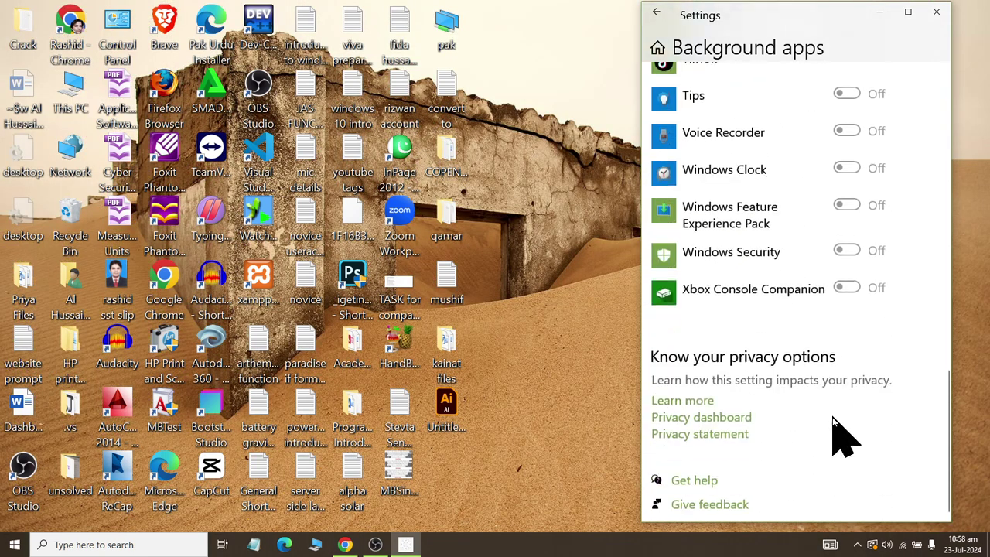
pyautogui.scroll(10, 833, 426)
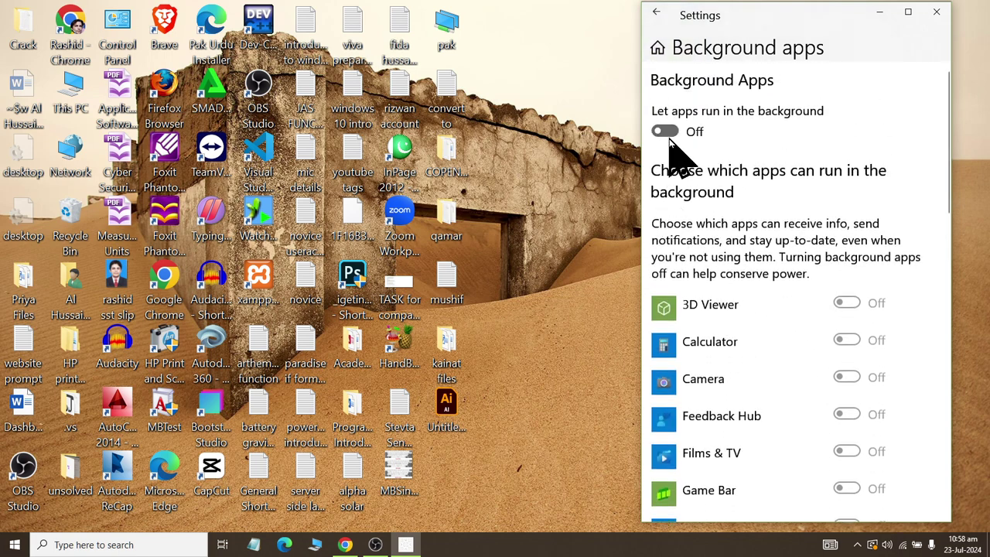
# Switch the permission for apps to run in the background on and back off, and return to the app permissions list
pyautogui.click(665, 131)
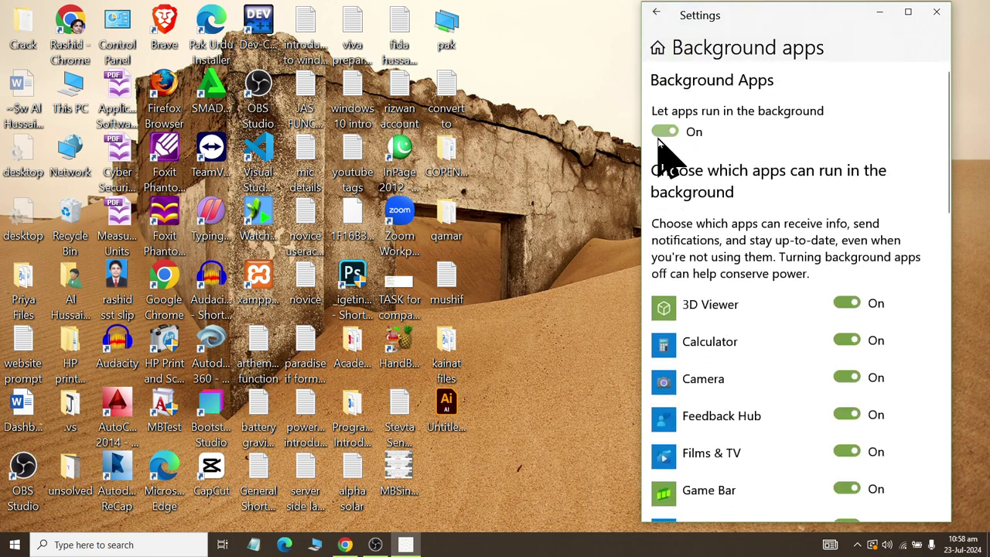
pyautogui.click(658, 138)
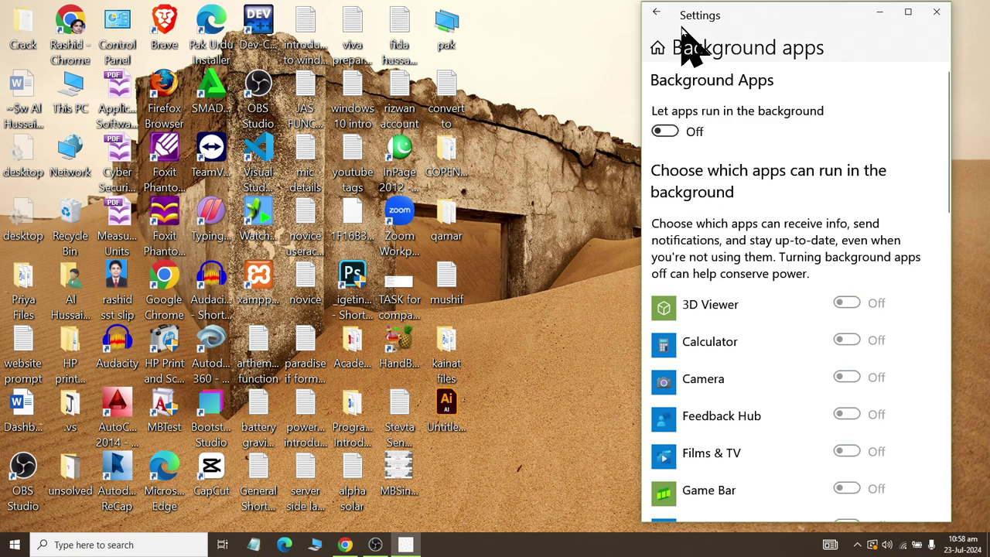
pyautogui.click(656, 13)
pyautogui.scroll(-10, 754, 348)
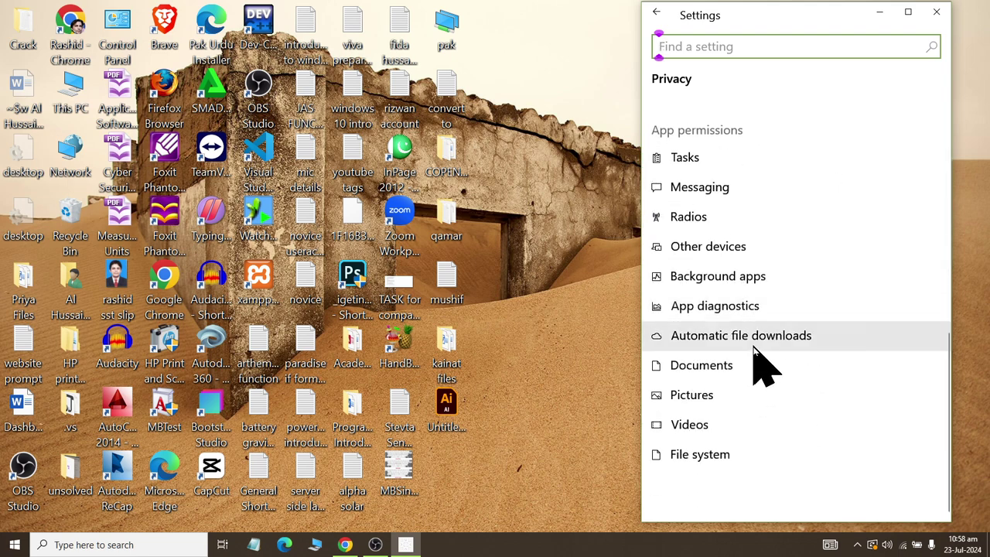
# Open the App diagnostics privacy page, examine its access settings and app section, and return to the privacy categories
pyautogui.click(758, 305)
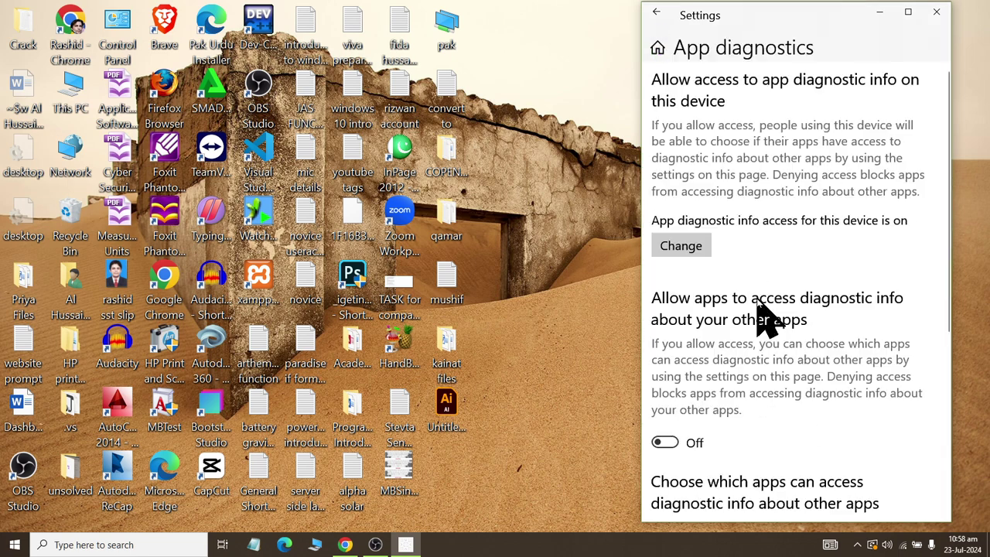
pyautogui.scroll(-3, 743, 301)
pyautogui.scroll(2, 739, 302)
pyautogui.scroll(-3, 731, 283)
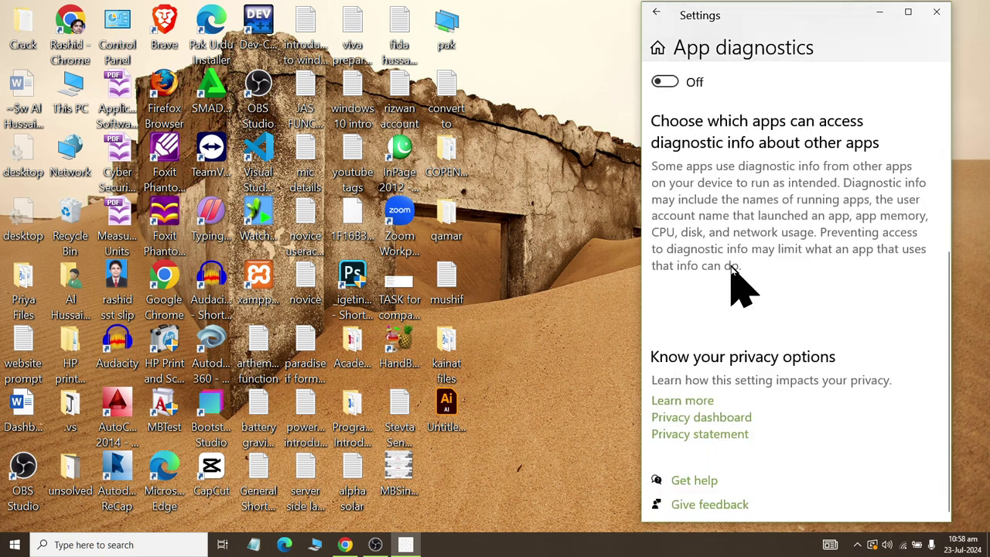
pyautogui.scroll(2, 731, 283)
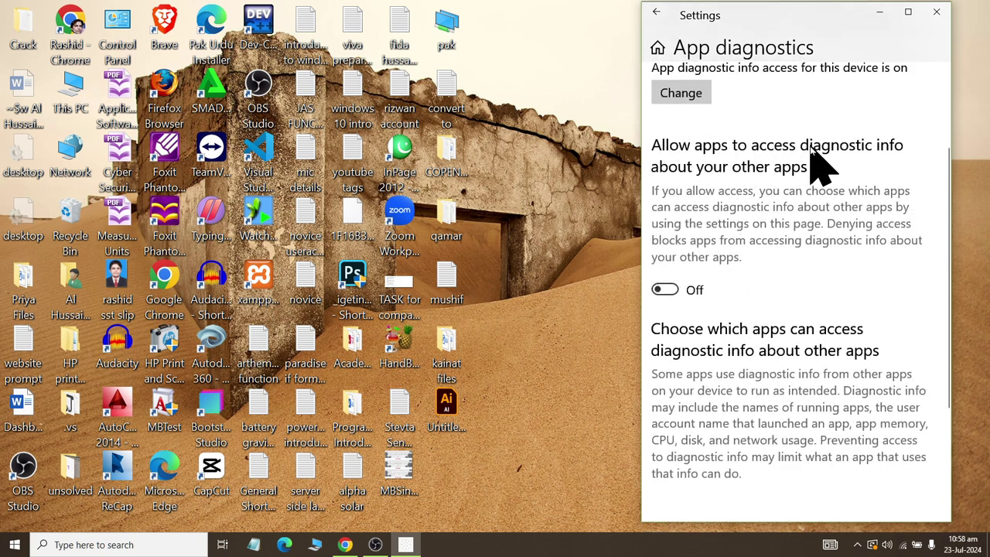
pyautogui.scroll(1, 874, 163)
pyautogui.scroll(-3, 873, 166)
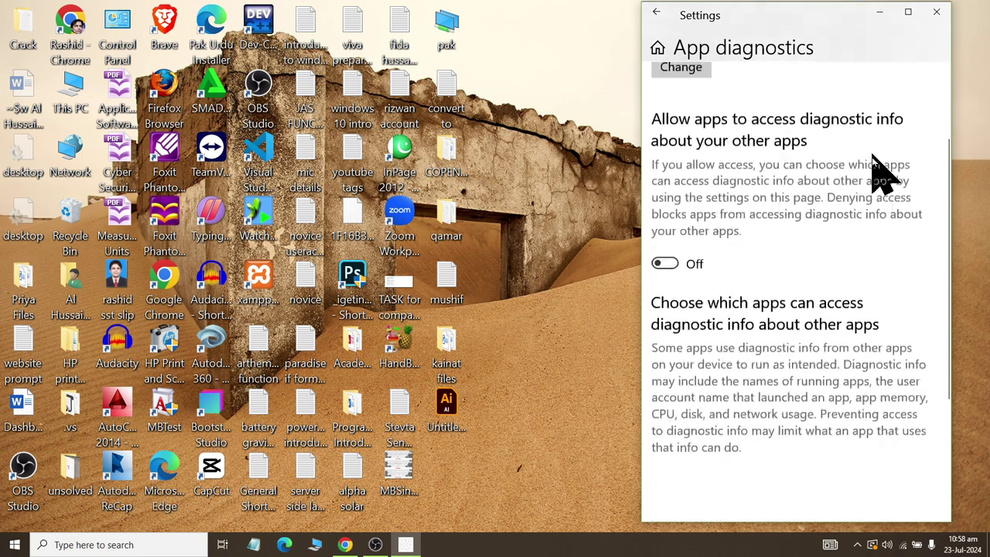
pyautogui.scroll(5, 862, 199)
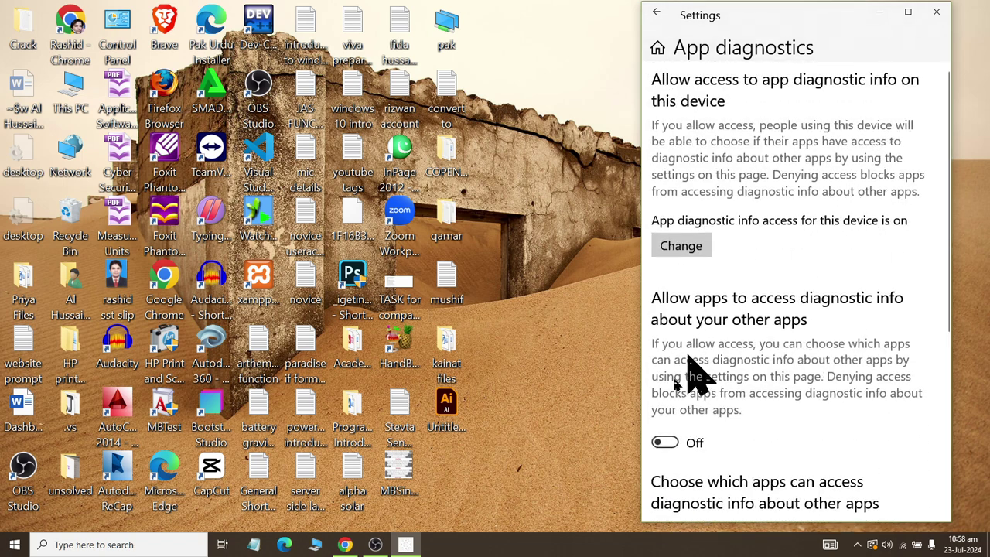
pyautogui.click(656, 13)
# Review the Automatic file downloads privacy page twice, returning to the app permissions list each time
pyautogui.scroll(-5, 712, 279)
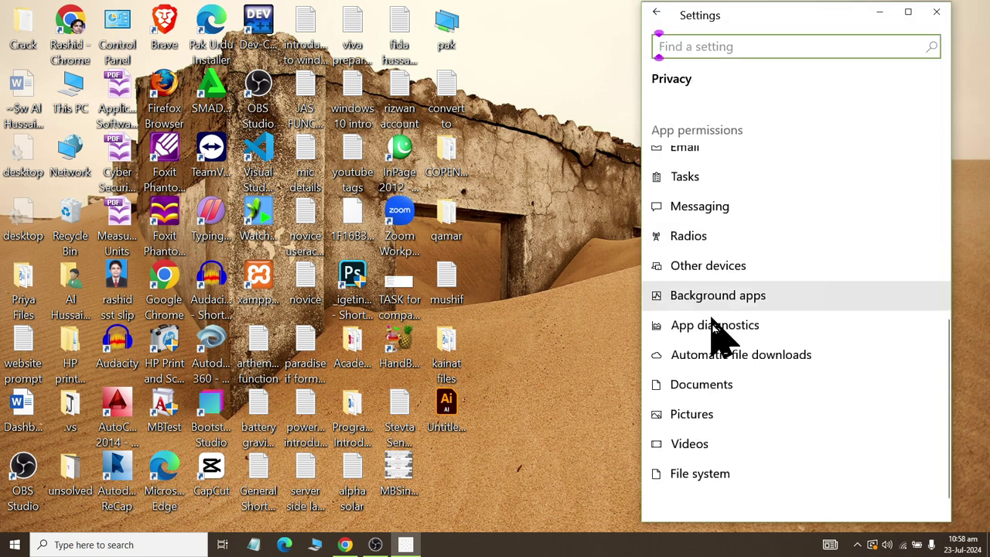
pyautogui.click(772, 341)
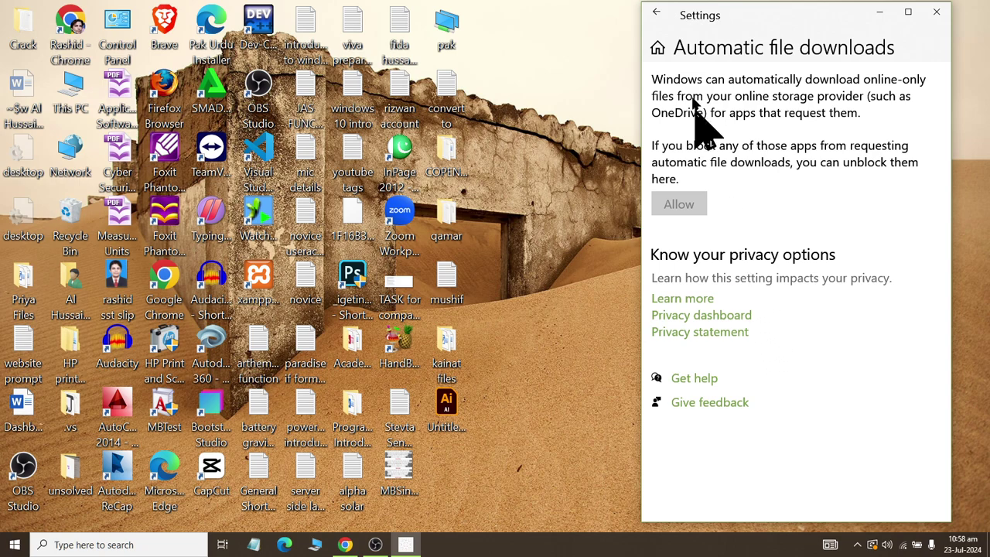
pyautogui.click(656, 12)
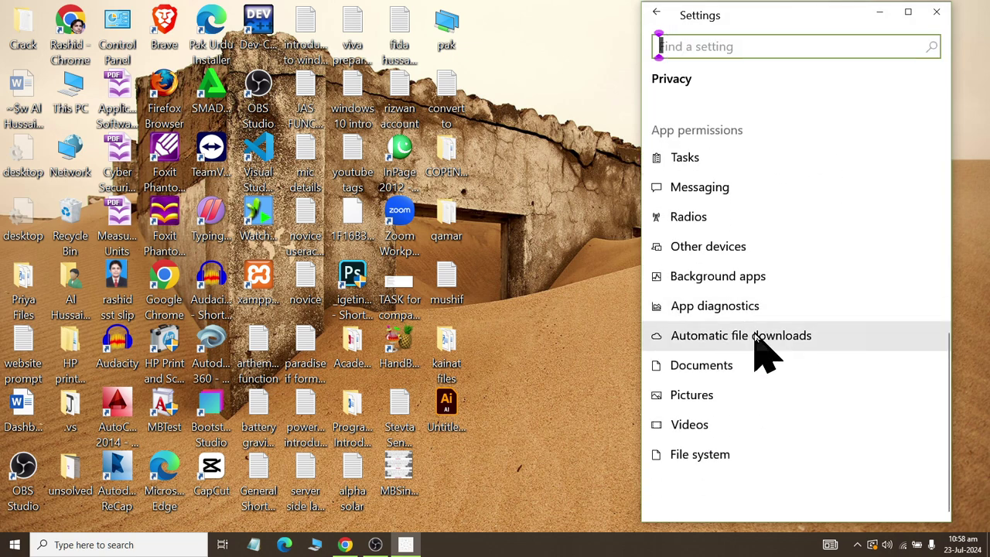
pyautogui.click(755, 337)
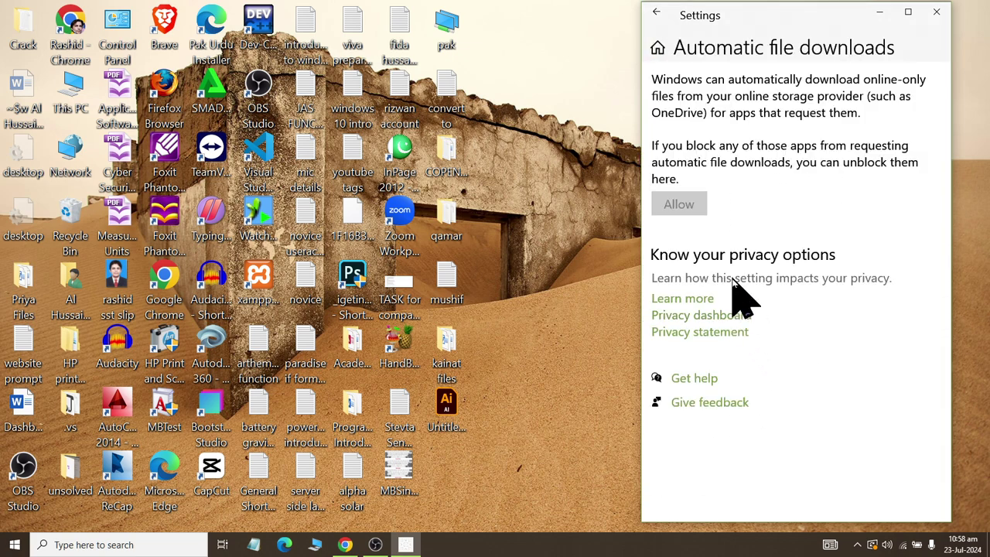
pyautogui.click(662, 11)
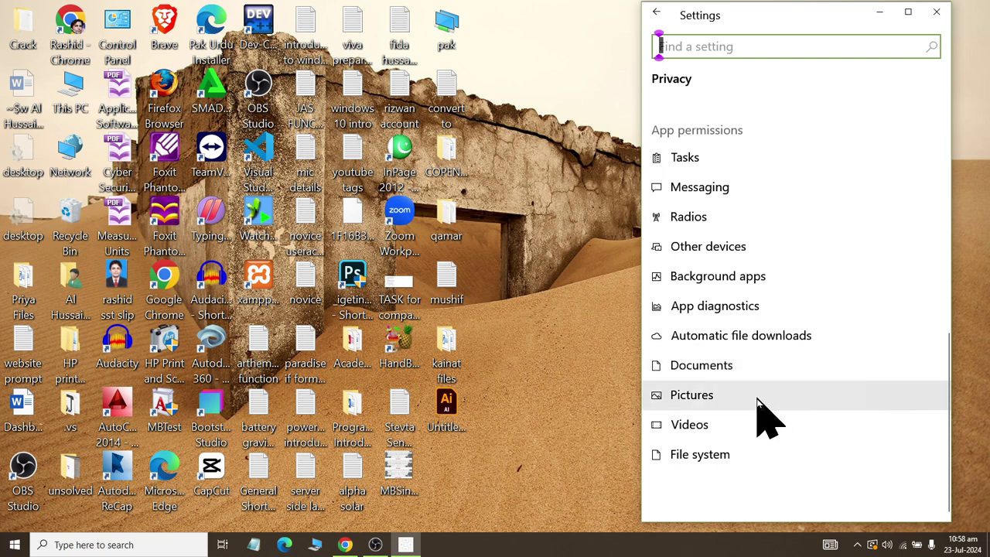
# Look at the Start folder shortcuts such as Documents and Pictures, and review the Documents privacy page before returning to the categories
pyautogui.click(14, 544)
pyautogui.moveTo(6, 464)
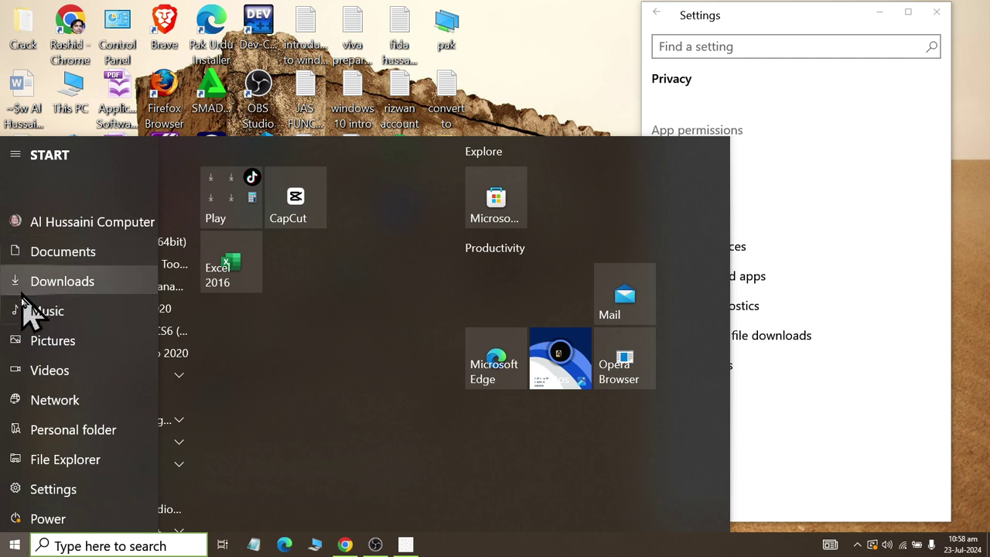
pyautogui.click(855, 124)
pyautogui.click(718, 369)
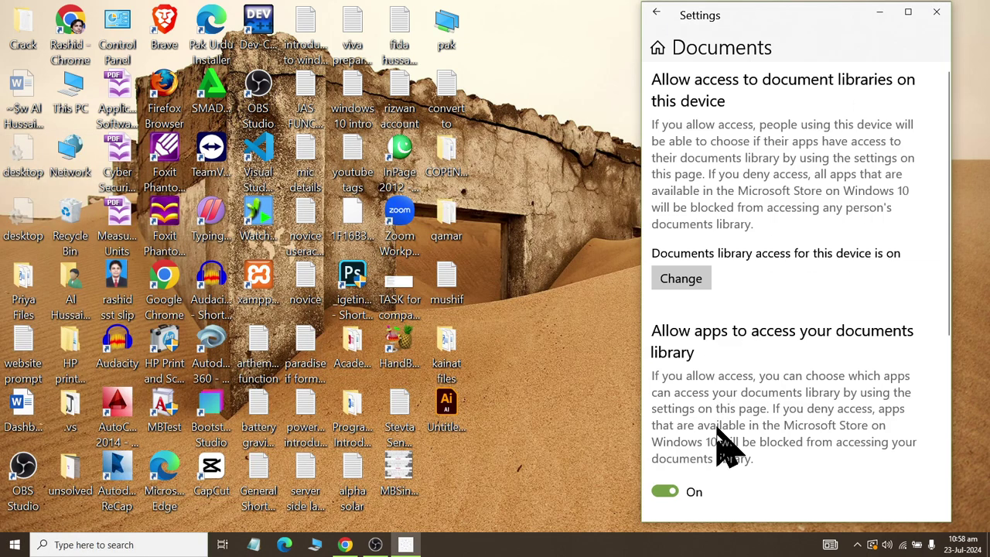
pyautogui.click(657, 13)
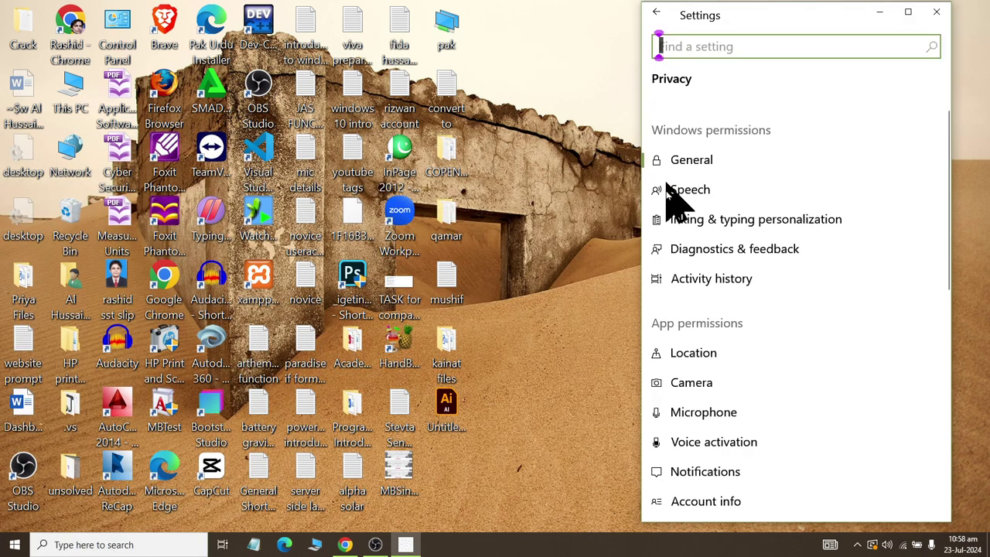
# Open the Videos privacy page, review the video library access settings, and return to the privacy categories
pyautogui.scroll(-3, 689, 325)
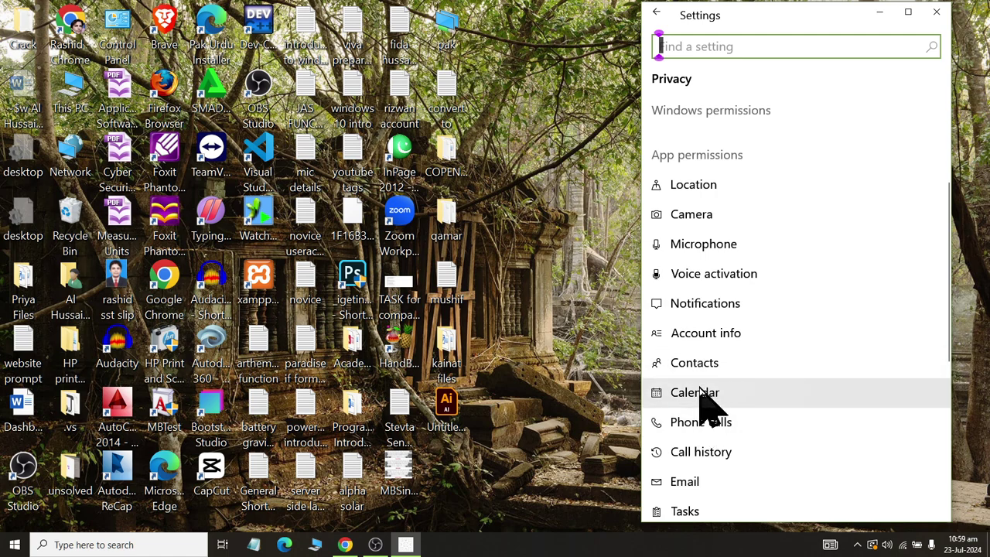
pyautogui.scroll(-5, 731, 405)
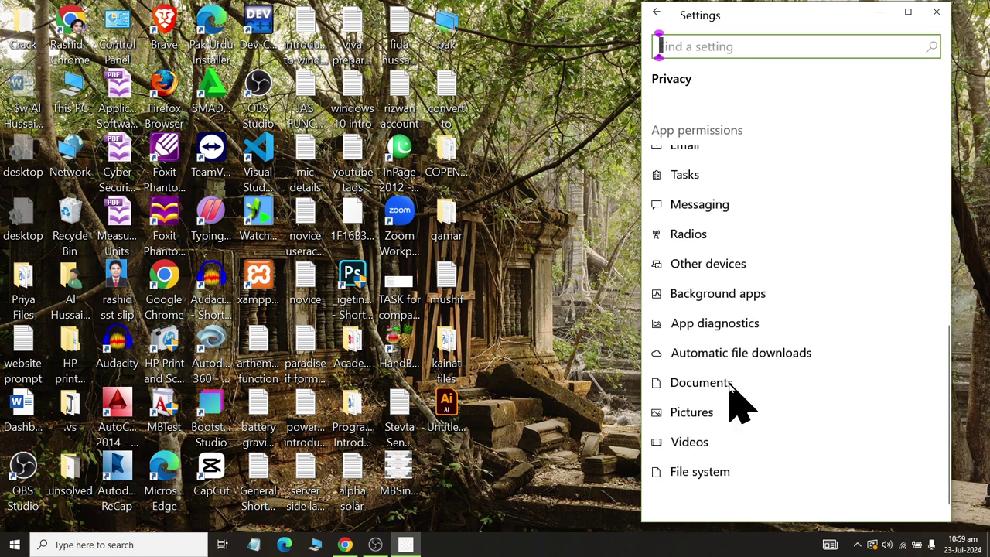
pyautogui.click(741, 450)
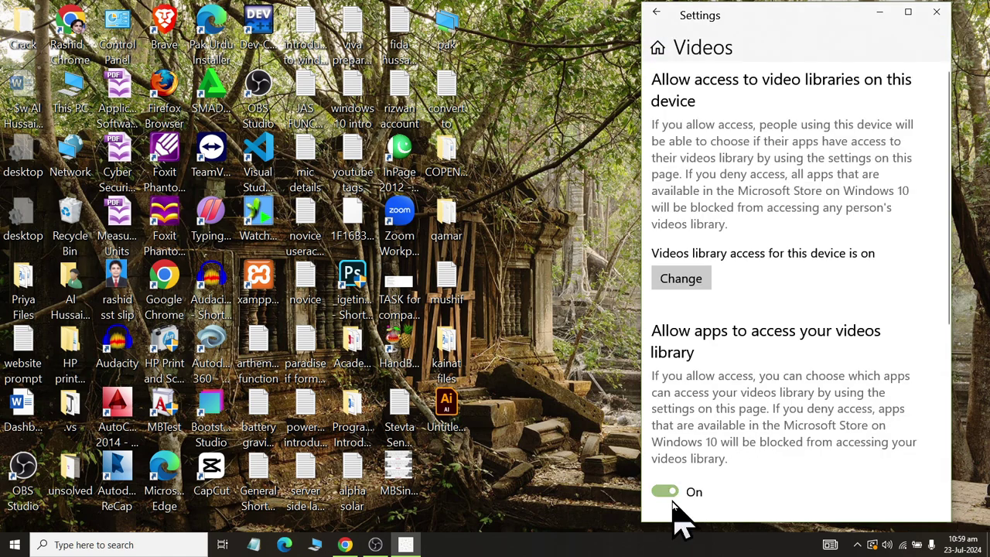
pyautogui.click(655, 11)
# Open the File system privacy page, examine its device and app access settings, and return to the privacy categories
pyautogui.scroll(-10, 727, 364)
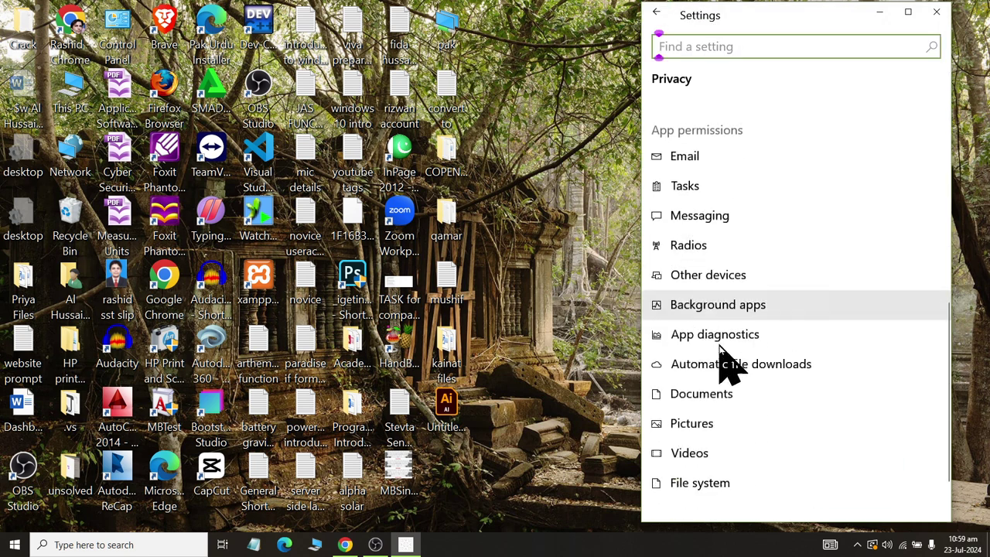
pyautogui.click(727, 456)
pyautogui.scroll(-4, 731, 363)
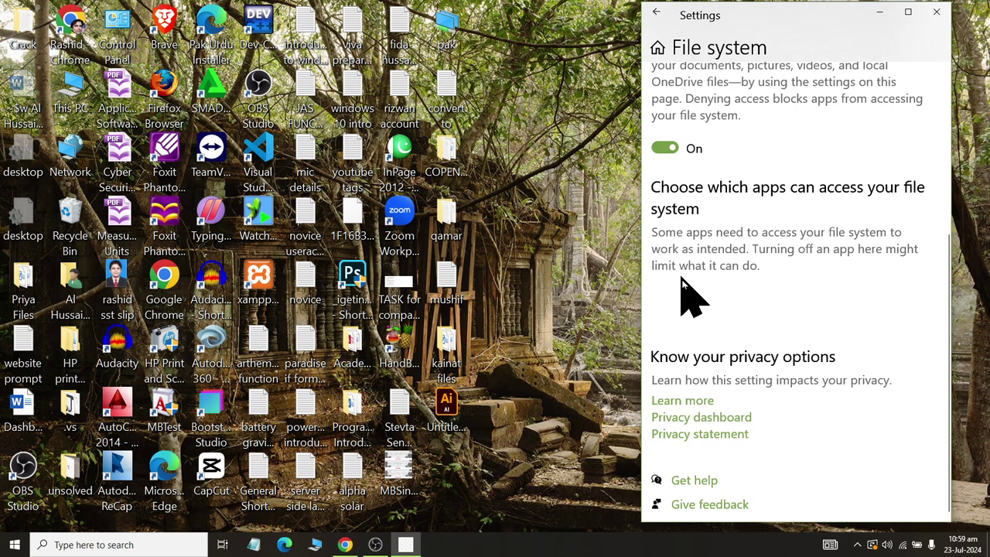
pyautogui.scroll(3, 693, 263)
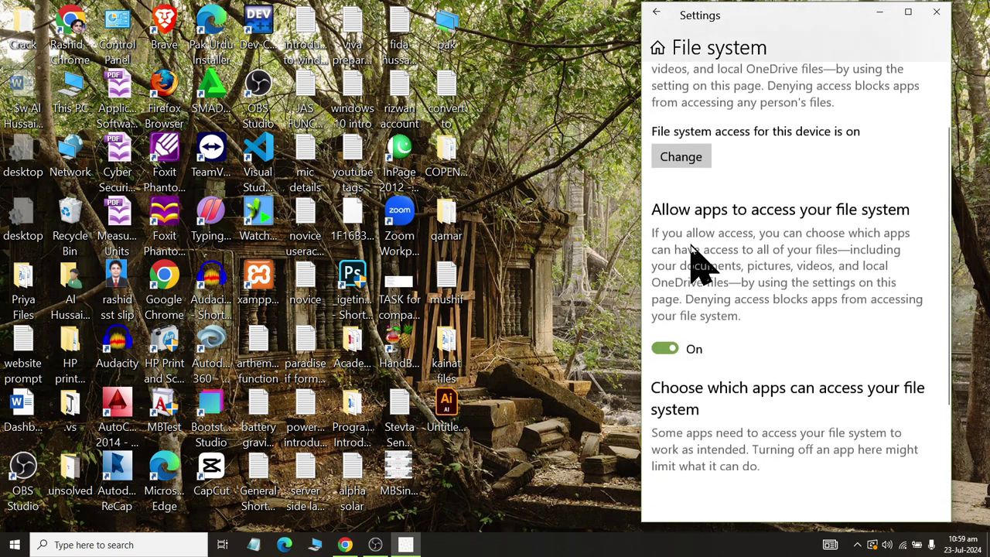
pyautogui.click(655, 12)
# Look over the full list of Windows permissions and app permissions once more, and switch to OBS Studio
pyautogui.scroll(-8, 716, 177)
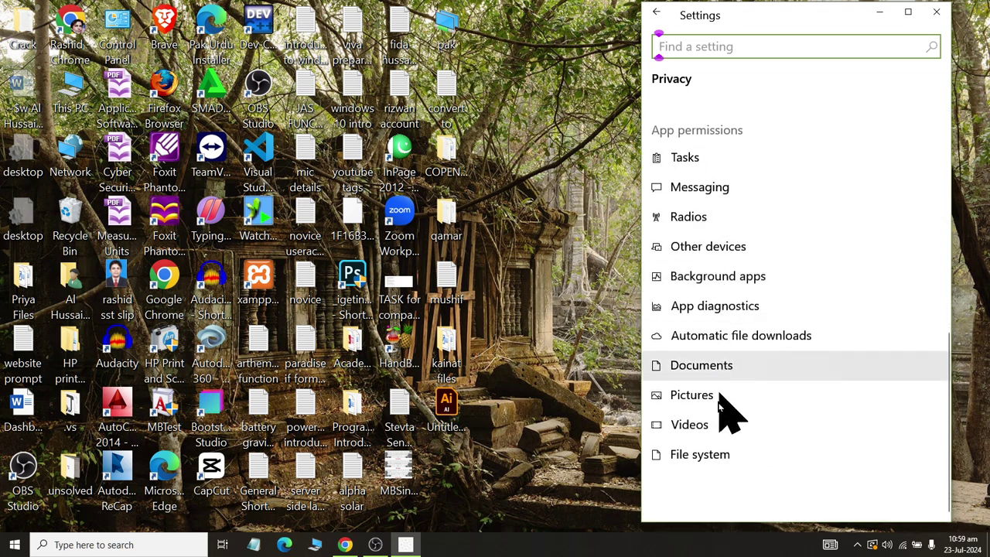
pyautogui.scroll(8, 729, 263)
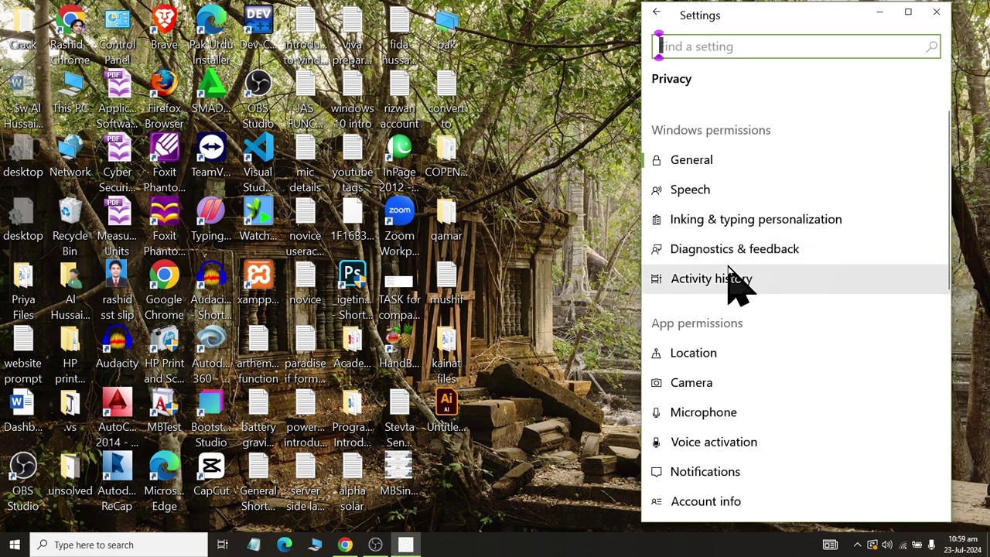
pyautogui.scroll(-2, 728, 266)
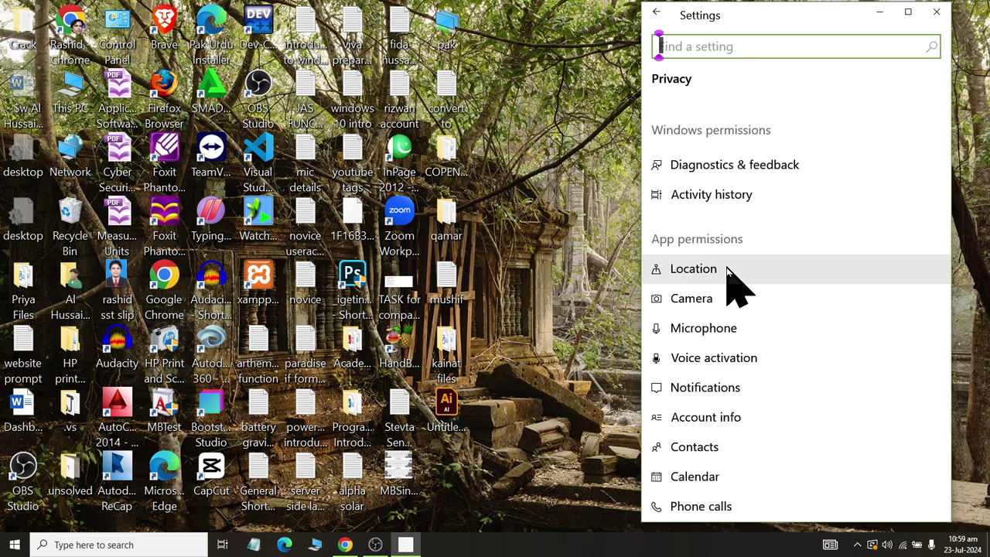
pyautogui.click(375, 545)
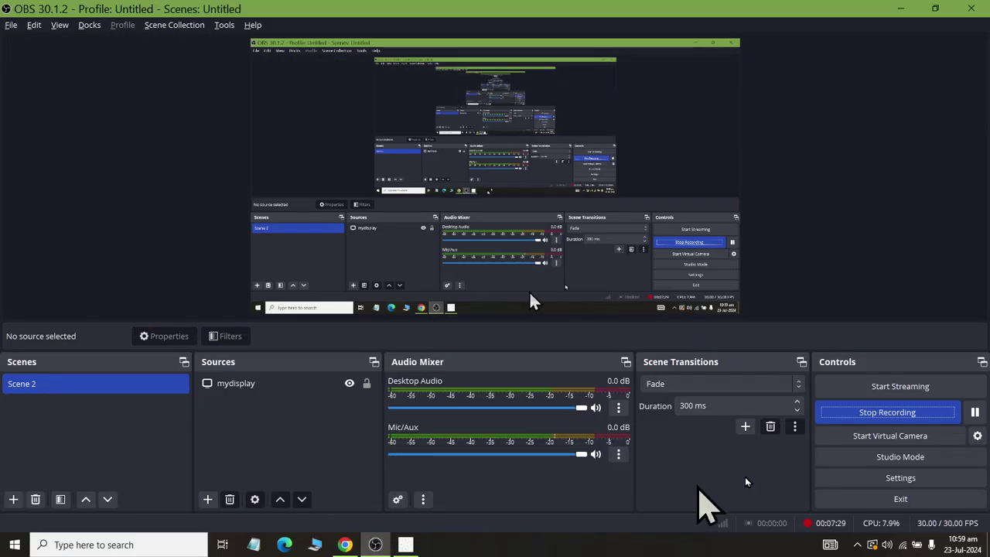